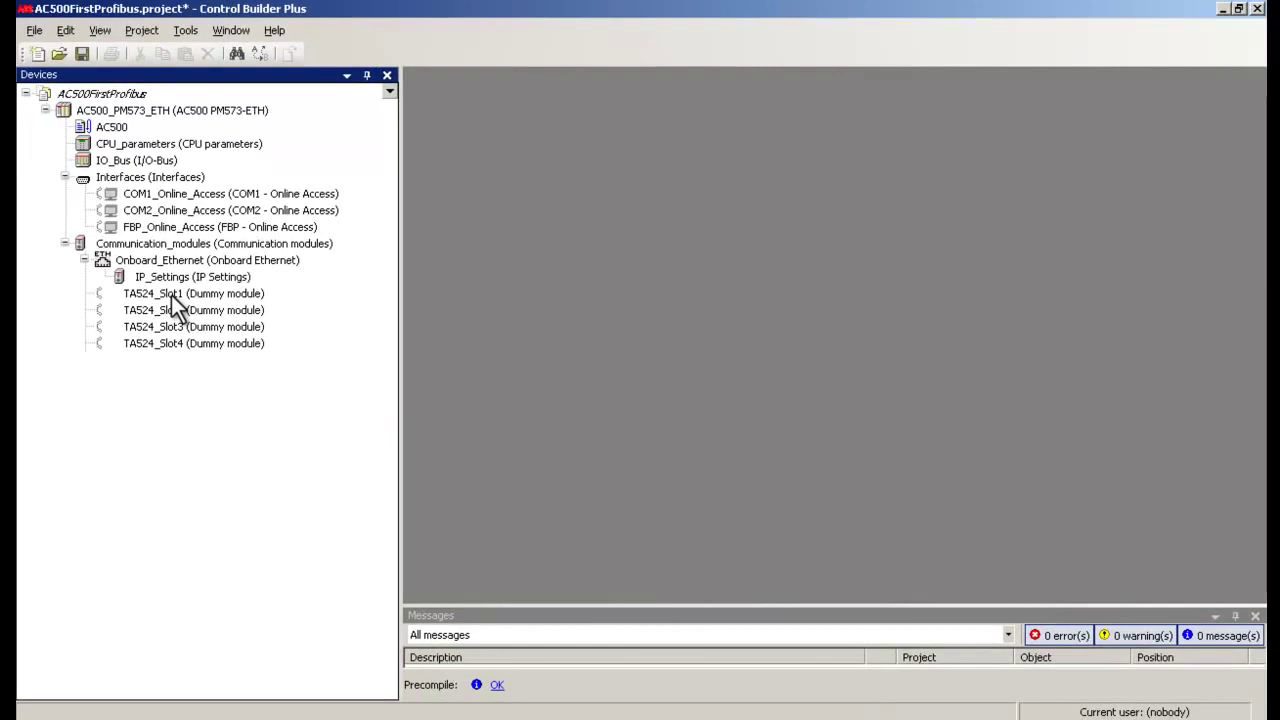
{"action": "left_click", "coordinate": [169, 295]}
Step: Plug a CM572-DP Profibus DP master into TA524_Slot1, then select the new CM572_Master node
{"action": "right_click", "coordinate": [169, 295]}
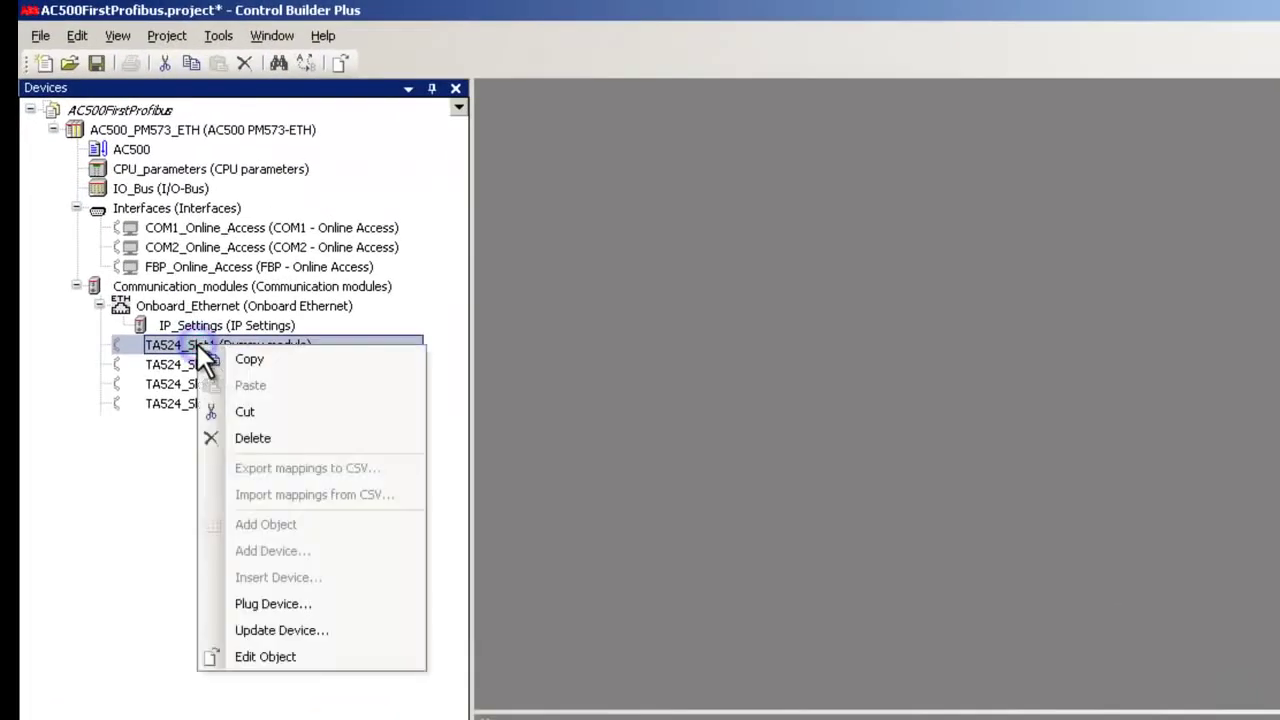
{"action": "left_click", "coordinate": [243, 602]}
{"action": "left_click", "coordinate": [579, 253]}
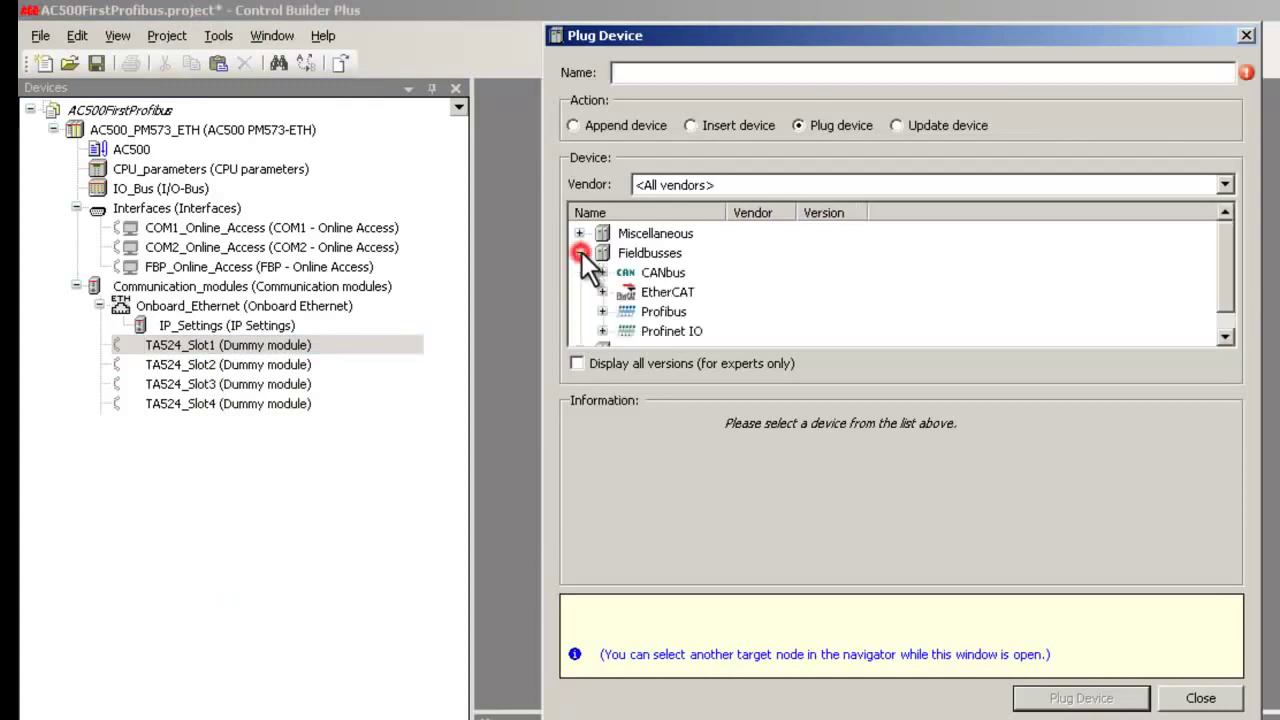
{"action": "left_click", "coordinate": [602, 311]}
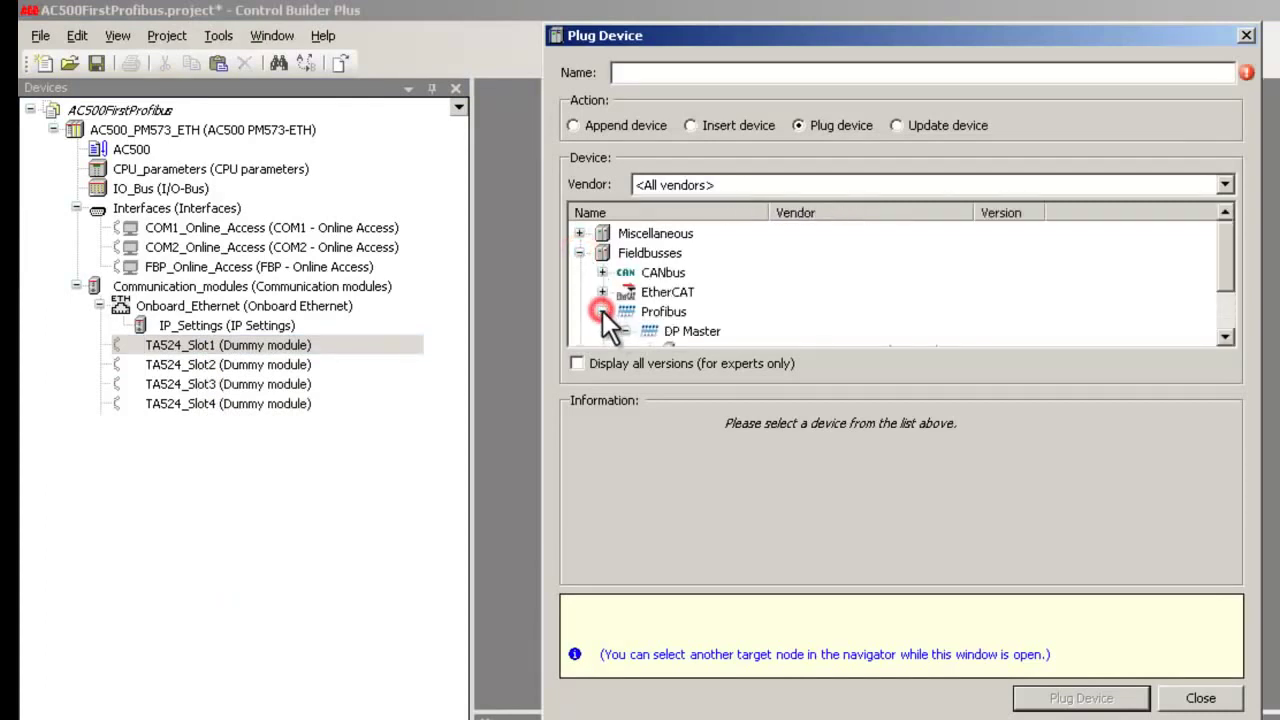
{"action": "left_click", "coordinate": [1226, 275]}
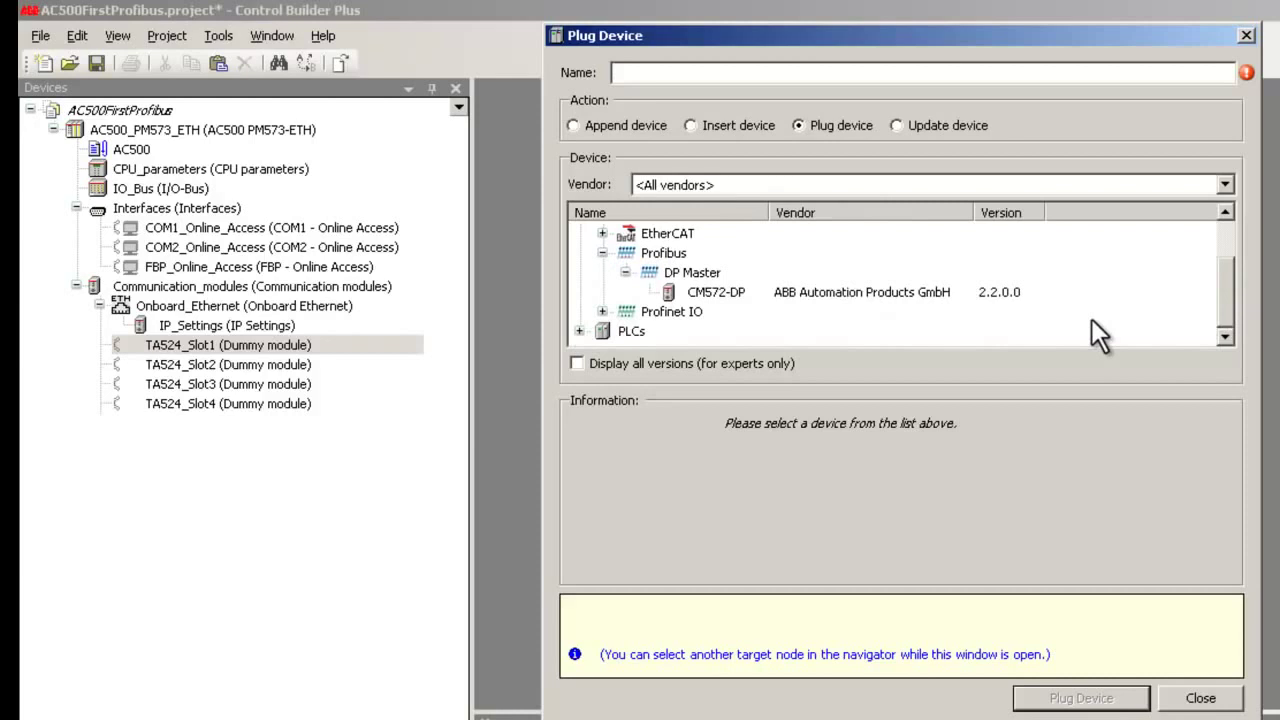
{"action": "left_click", "coordinate": [717, 292]}
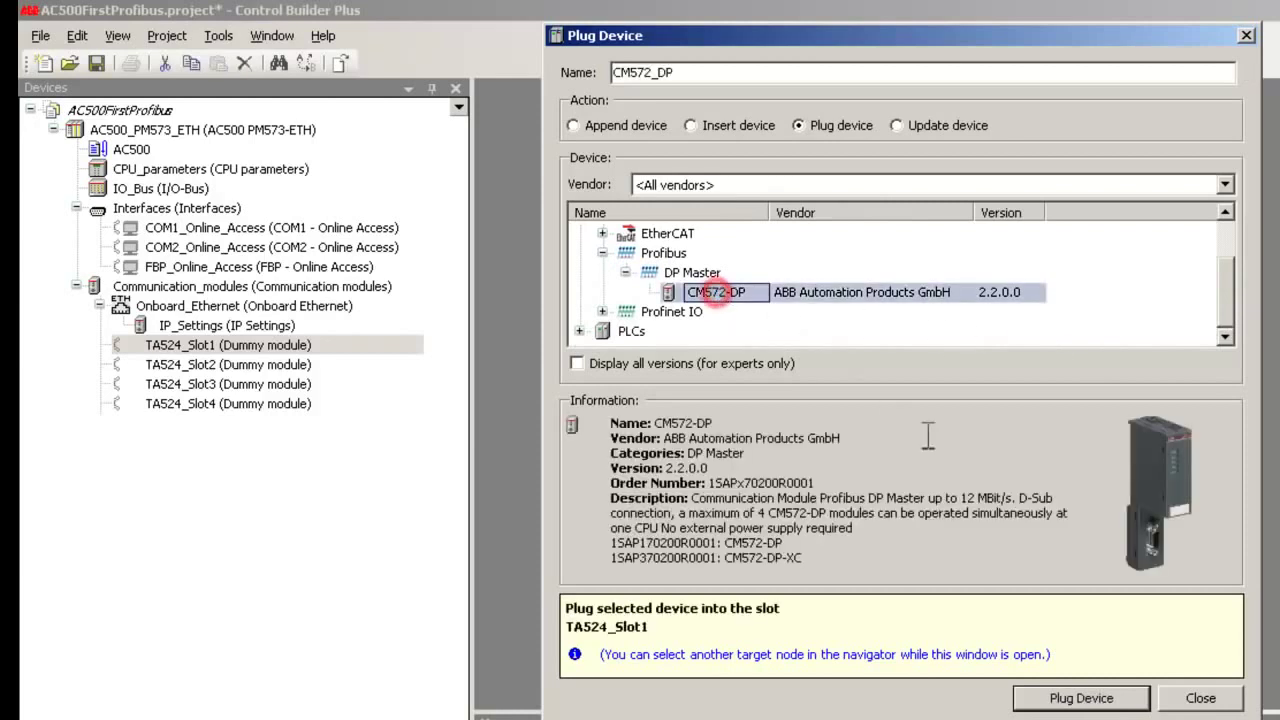
{"action": "left_click", "coordinate": [1082, 698]}
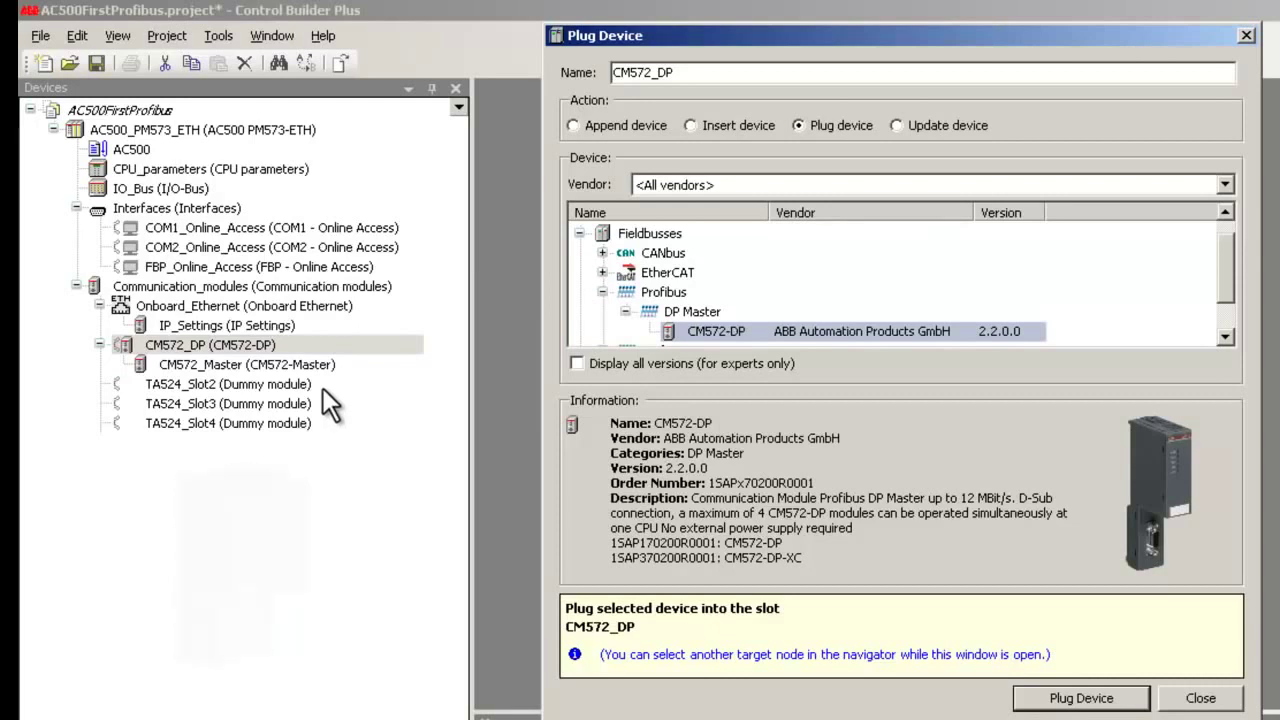
{"action": "left_click", "coordinate": [253, 364]}
Step: Add a CI542-DP Profibus slave beneath CM572_Master
{"action": "right_click", "coordinate": [252, 364]}
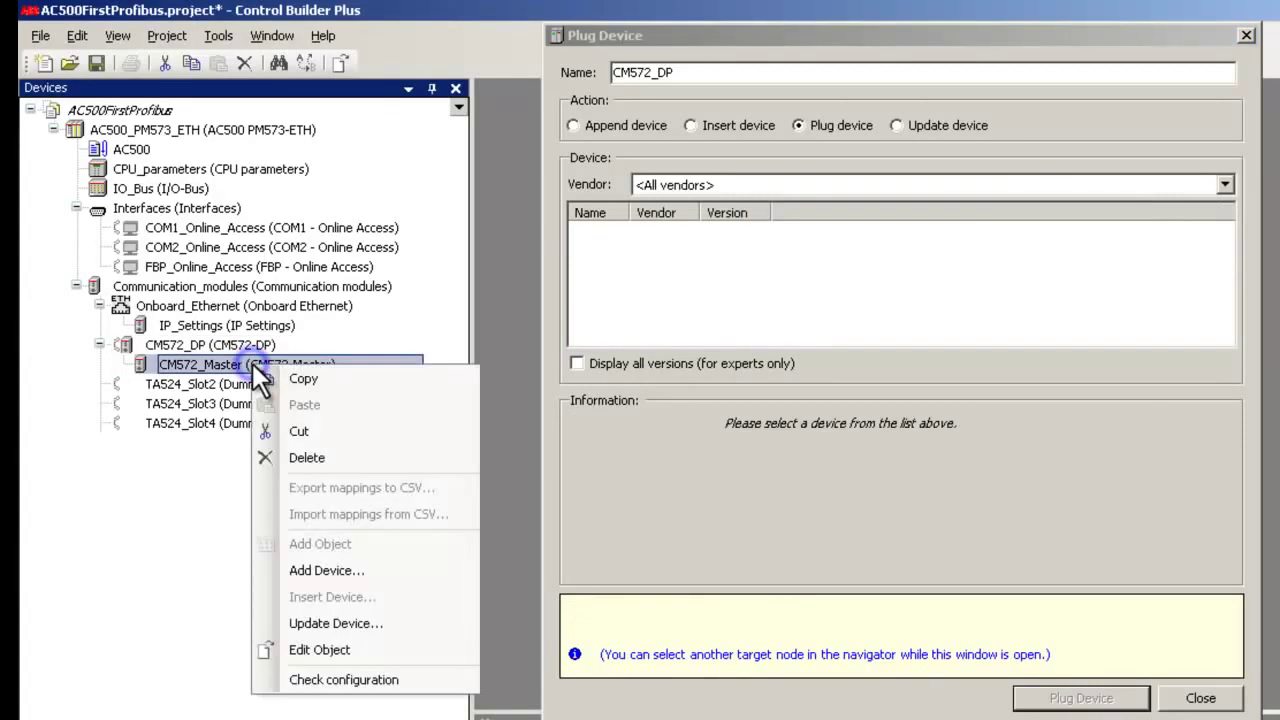
{"action": "left_click", "coordinate": [297, 568]}
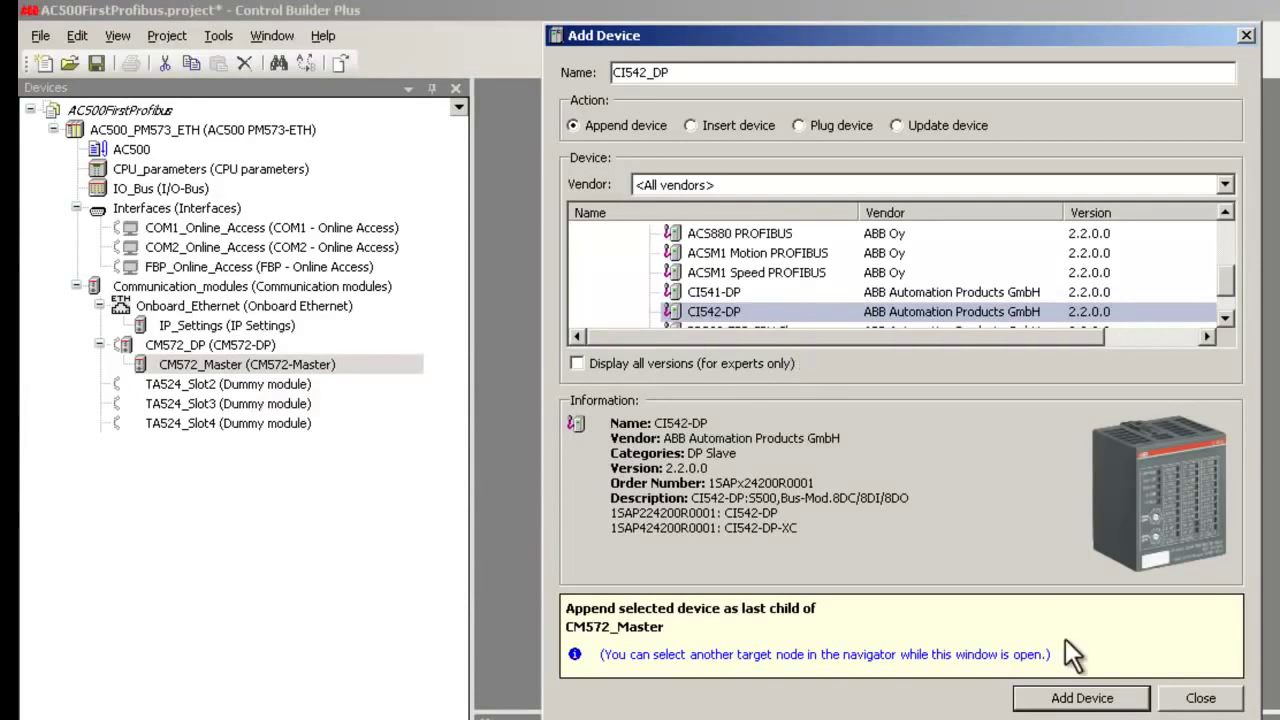
{"action": "left_click", "coordinate": [1085, 700]}
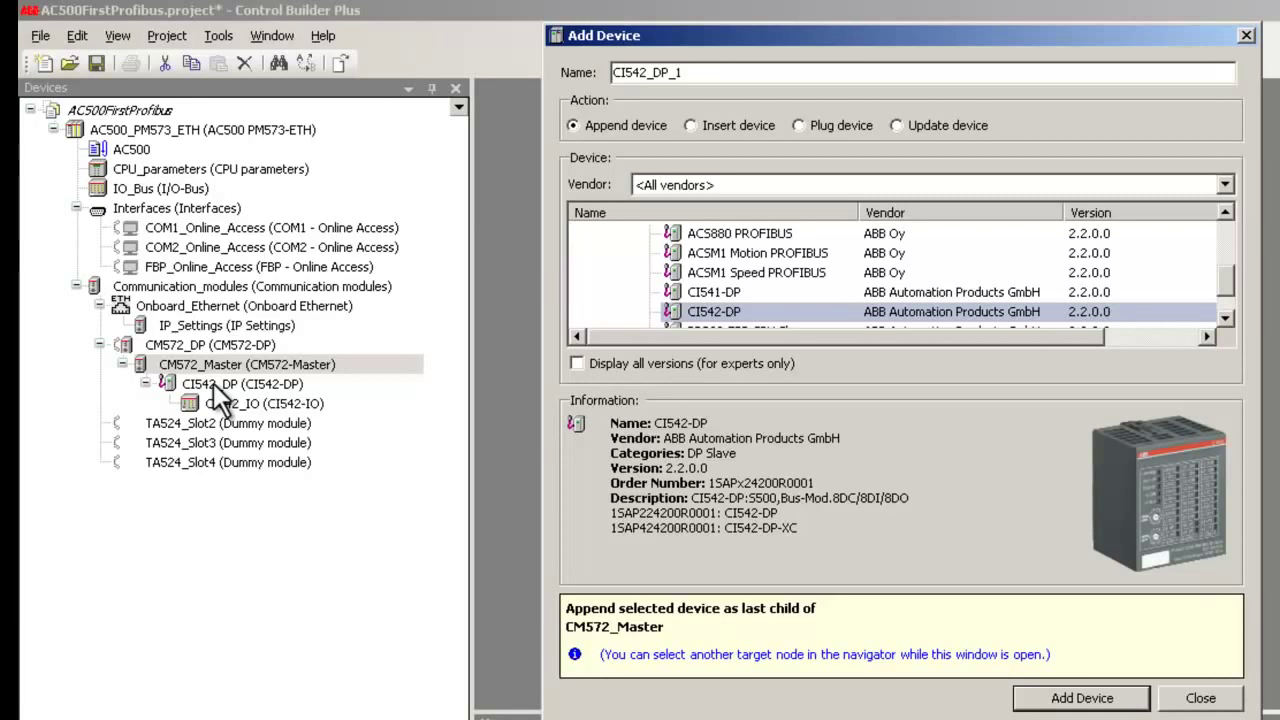
Step: Add an AI523 analog input module under the CI542_DP slave
{"action": "left_click", "coordinate": [213, 384]}
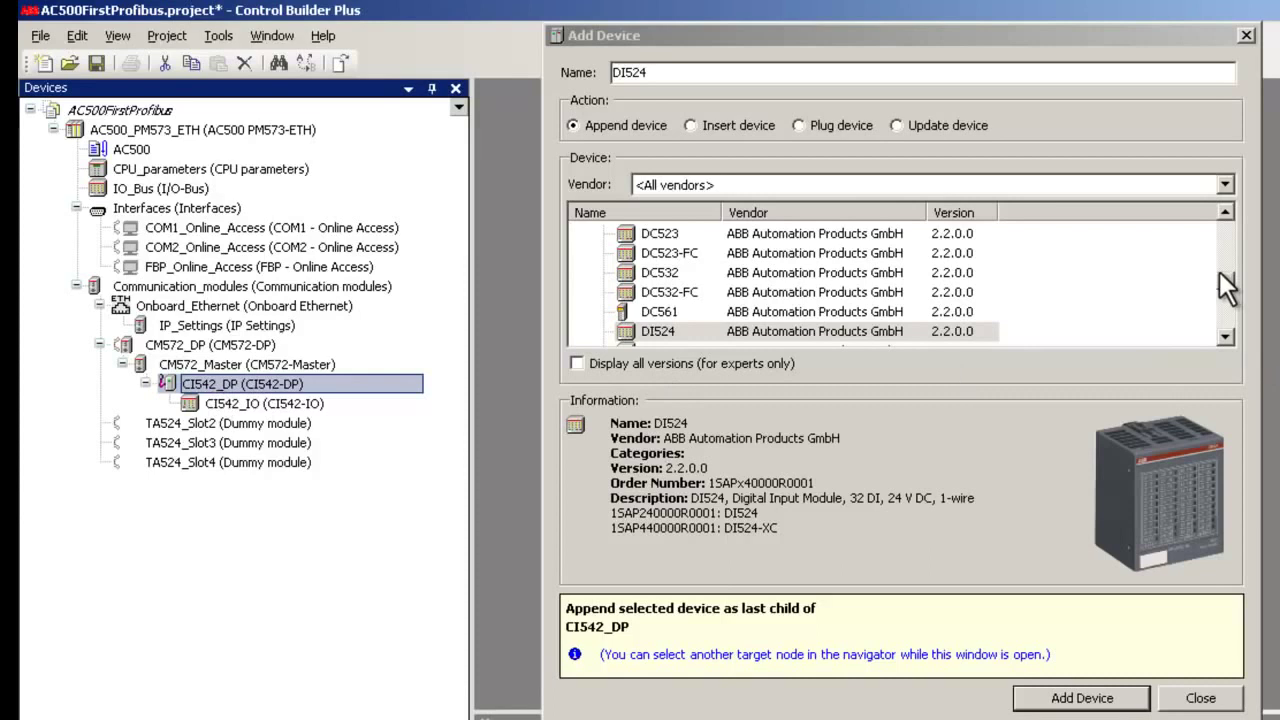
{"action": "left_click_drag", "start_coordinate": [1228, 283], "coordinate": [1232, 225]}
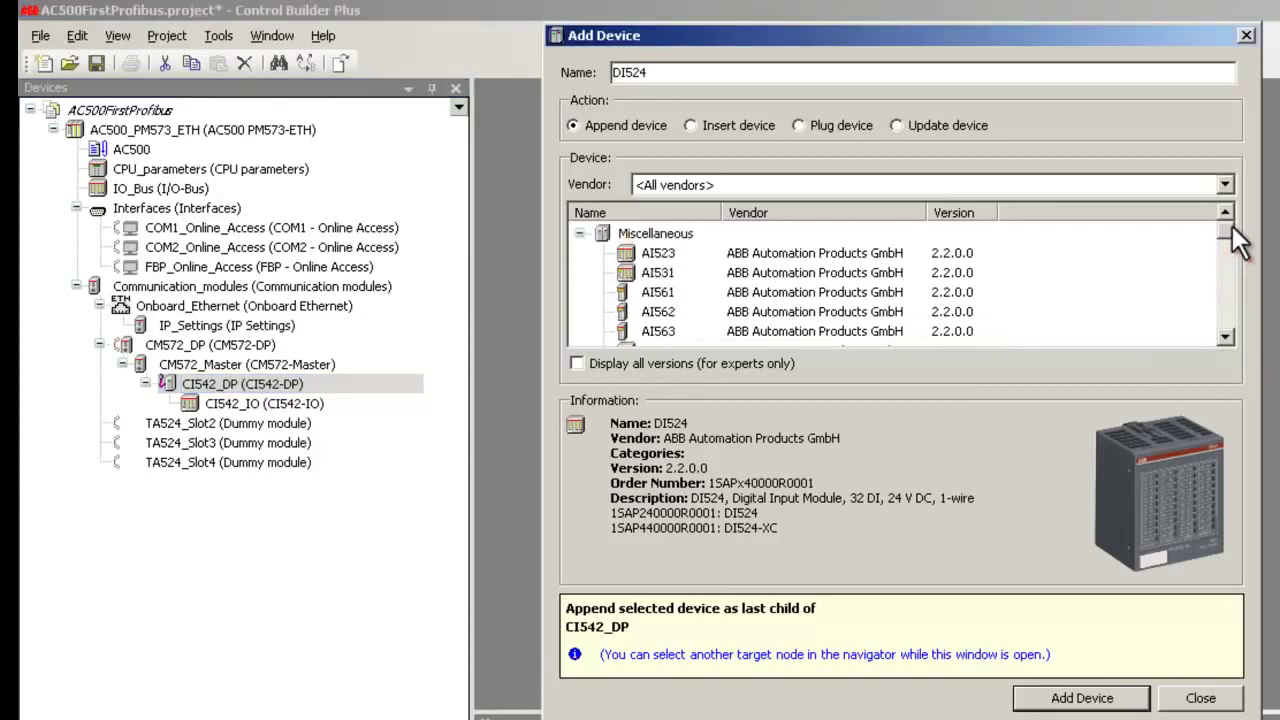
{"action": "left_click", "coordinate": [666, 253]}
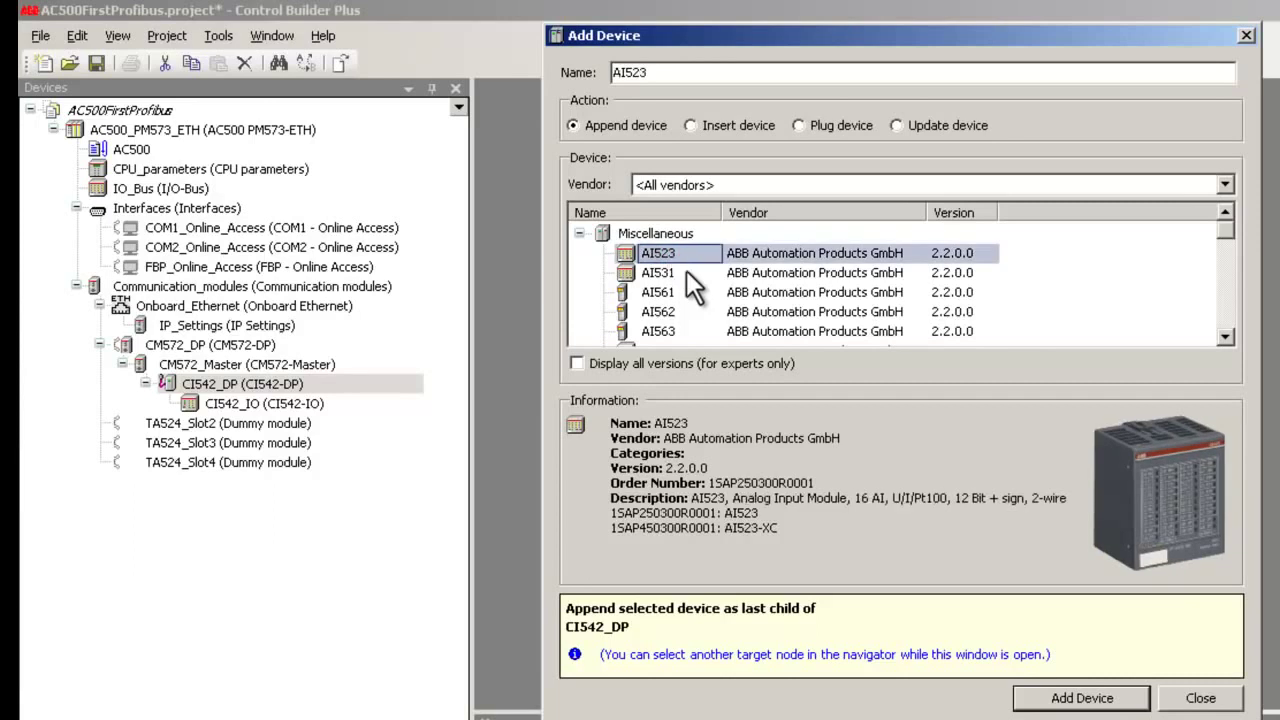
{"action": "left_click", "coordinate": [1042, 692]}
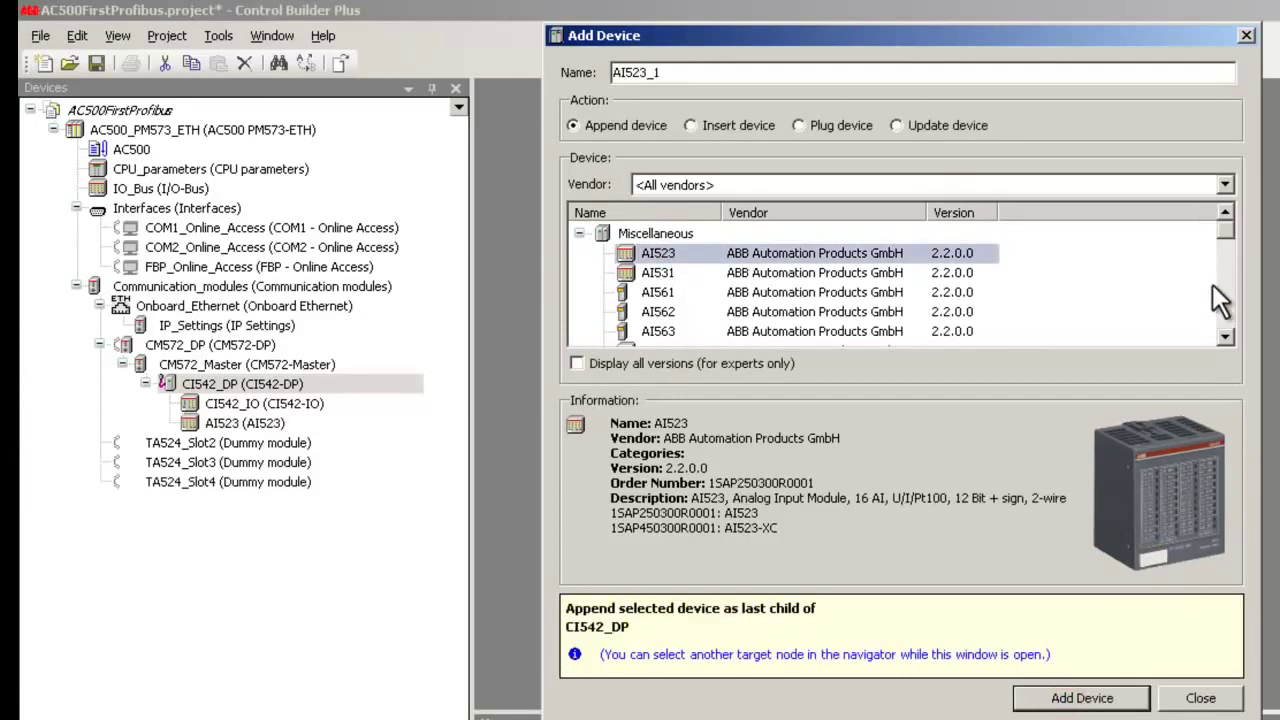
Step: Add a DI524 digital input module under CI542_DP and close the device dialog
{"action": "left_click_drag", "start_coordinate": [1229, 229], "coordinate": [1229, 291]}
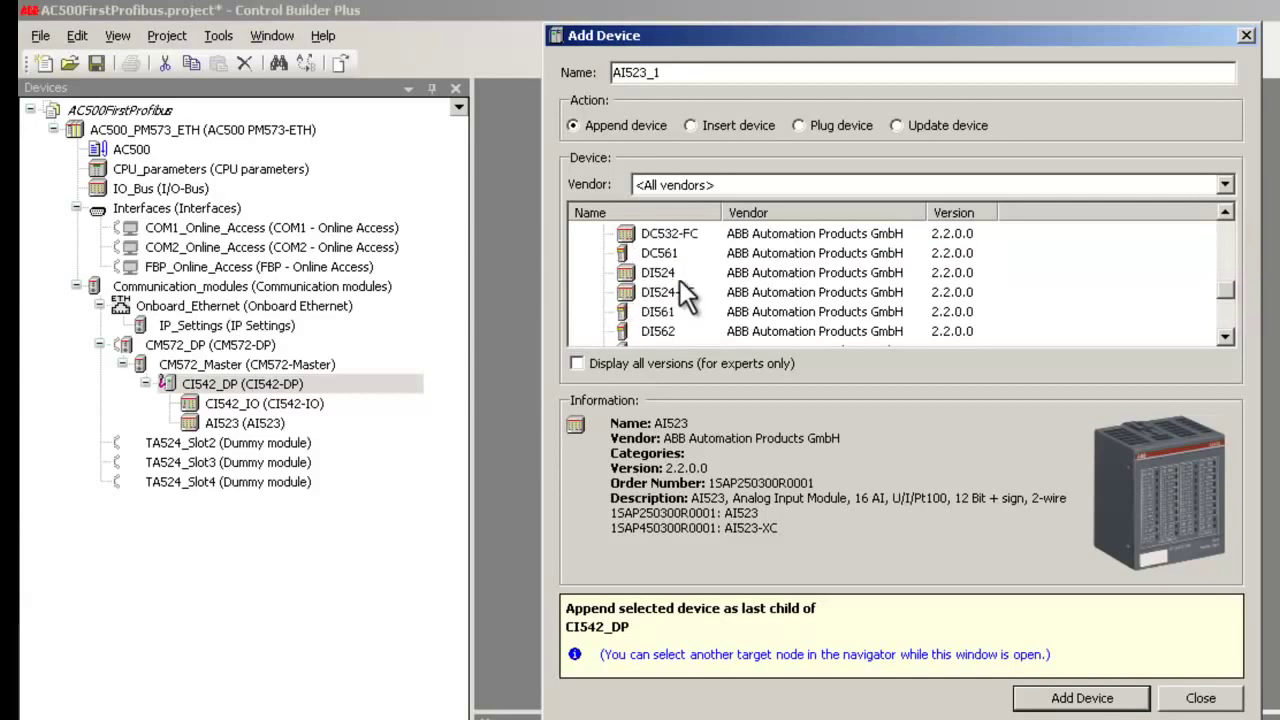
{"action": "left_click", "coordinate": [661, 272]}
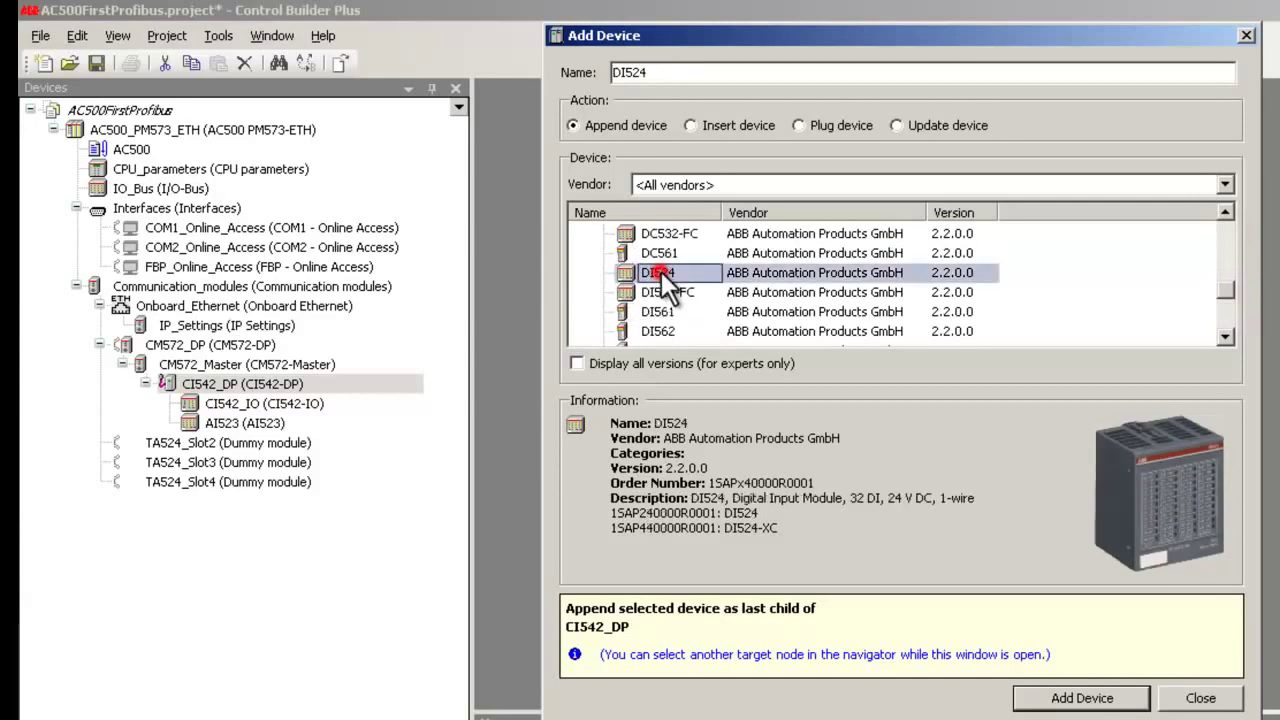
{"action": "left_click", "coordinate": [1063, 698]}
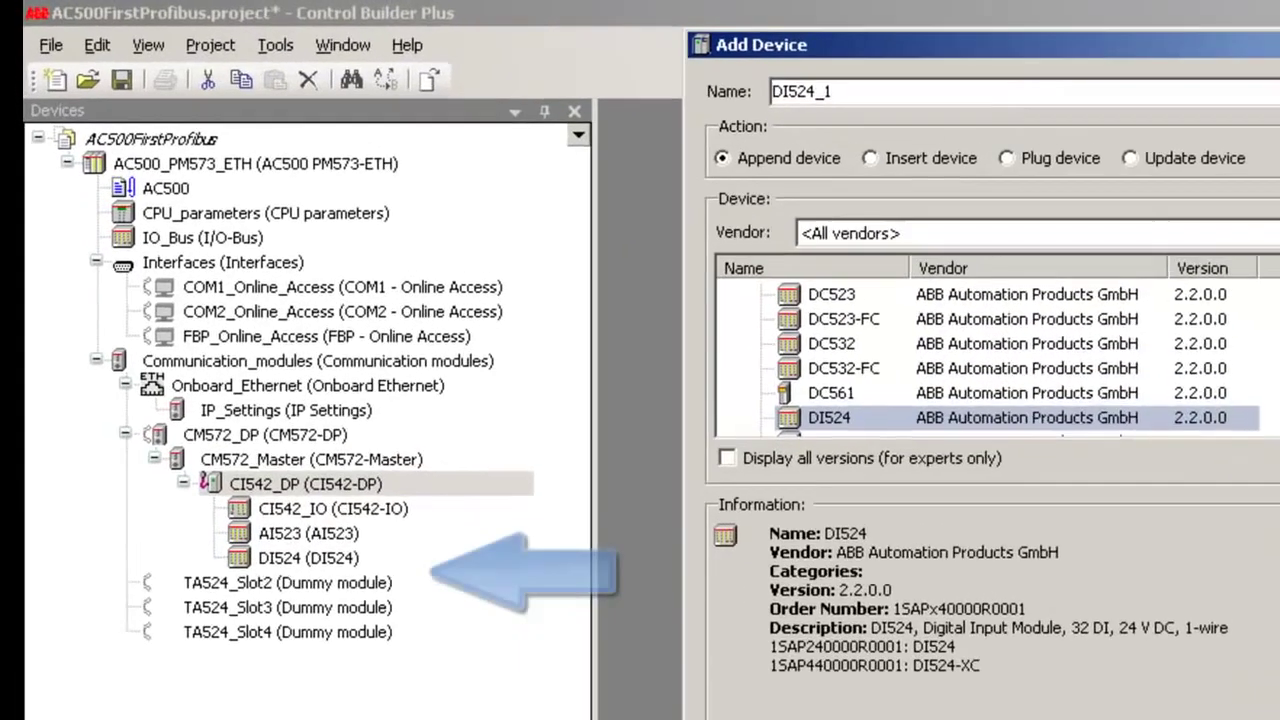
{"action": "left_click", "coordinate": [1200, 698]}
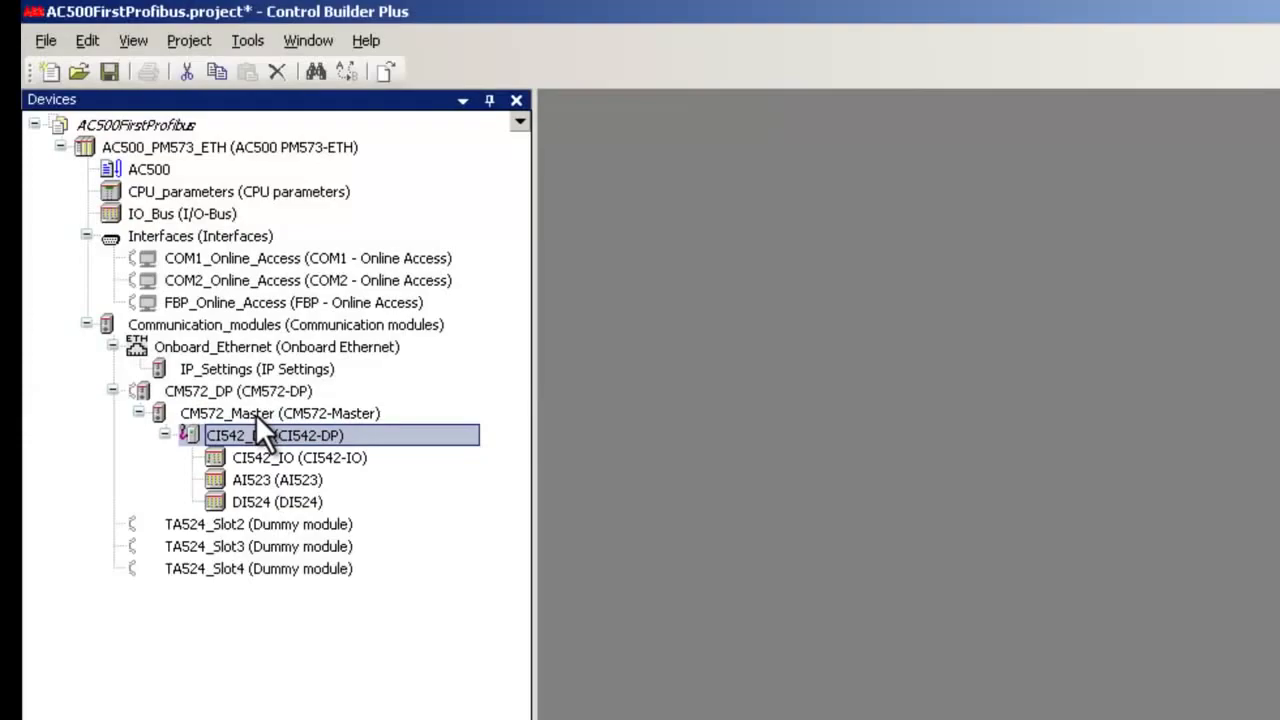
Step: Open the CM572_Master editor showing station address 1, highest address 126 and 1500 kBit/s
{"action": "left_click", "coordinate": [300, 488]}
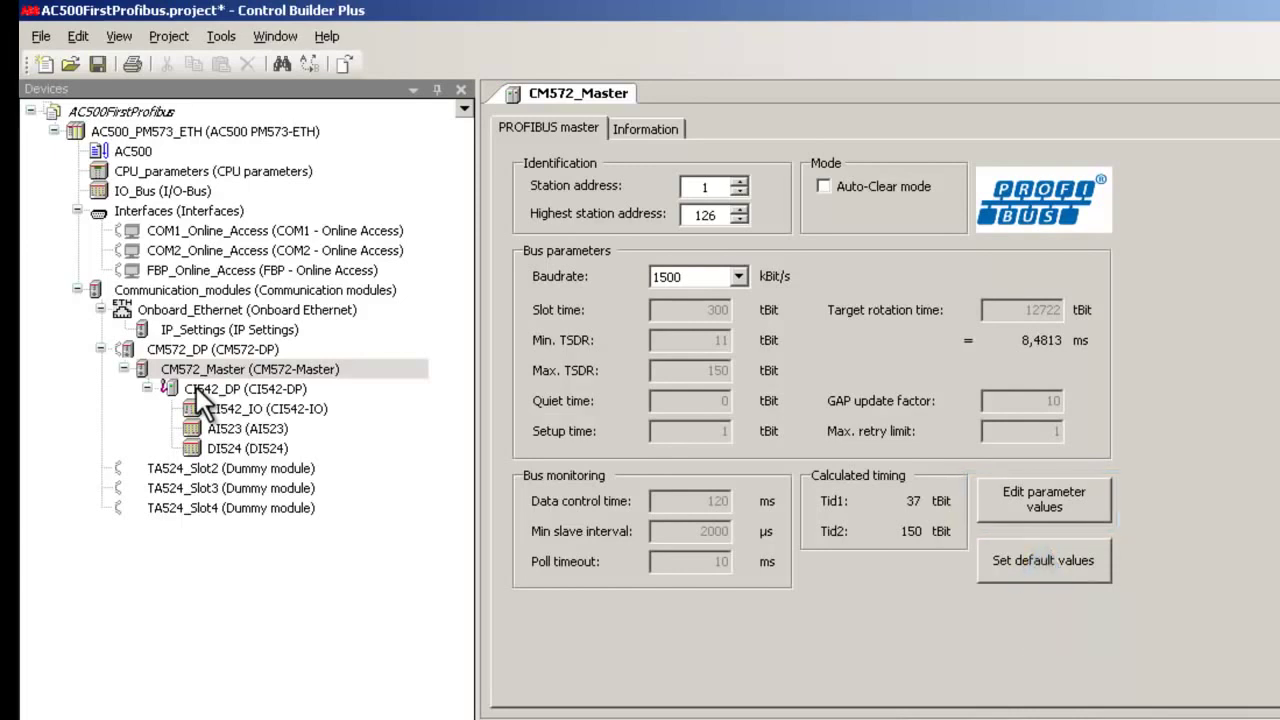
Step: Open the CI542_DP slave editor showing station address 2, 400 ms watchdog and TSDR 11
{"action": "double_click", "coordinate": [198, 390]}
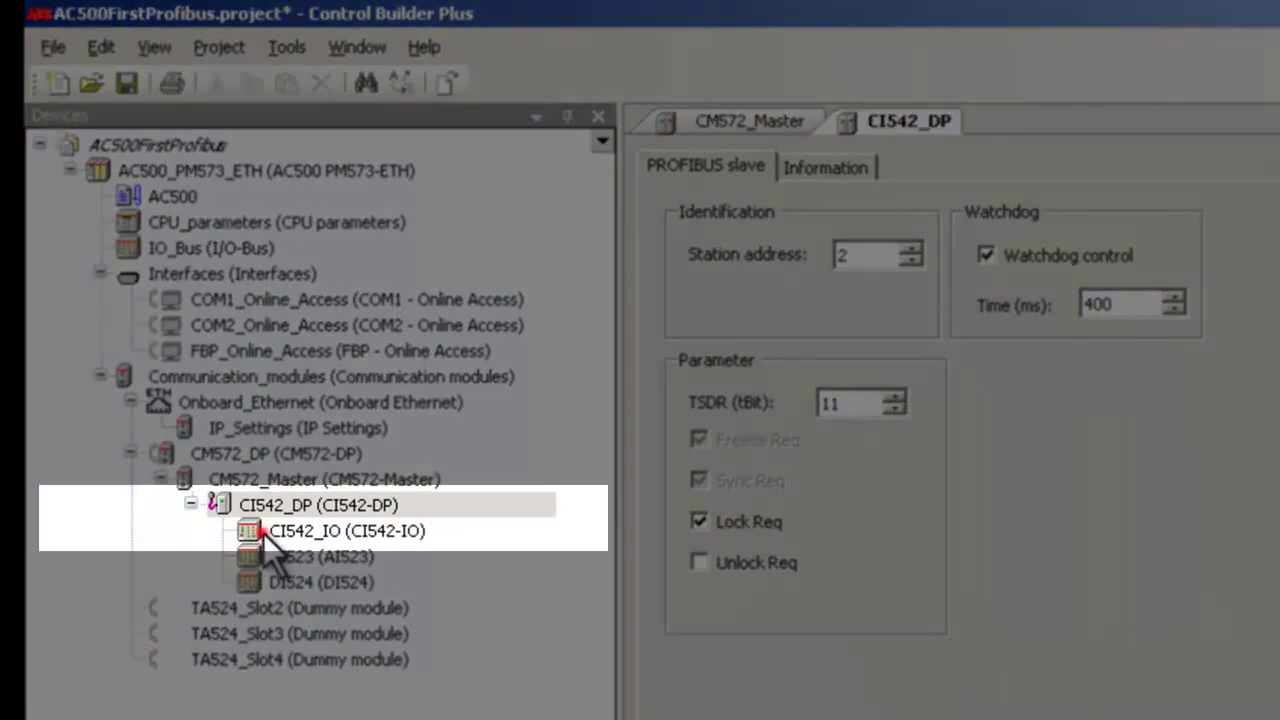
Step: Open the CI542_IO configuration, showing 8 ms input delay and no fast counter
{"action": "double_click", "coordinate": [263, 531]}
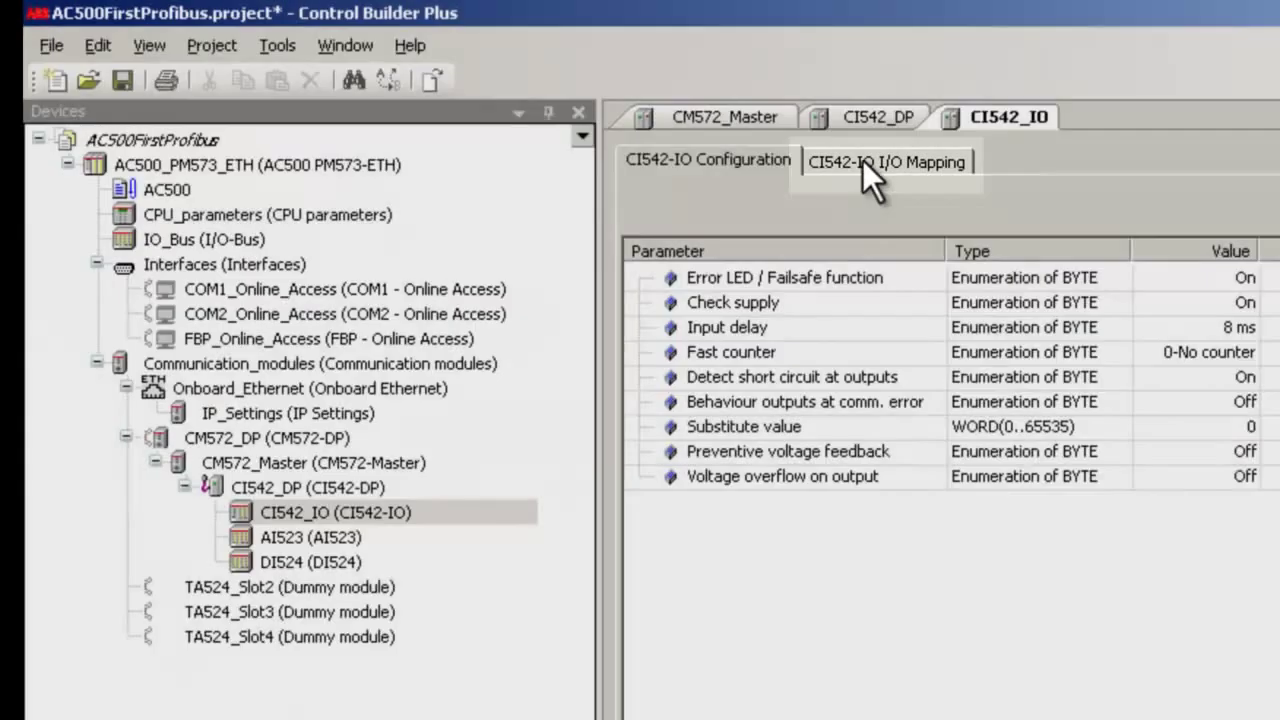
Step: In CI542_IO I/O Mapping, name Input 0 CI542_DI0 and Input 1 CI542_DI1
{"action": "left_click", "coordinate": [863, 162]}
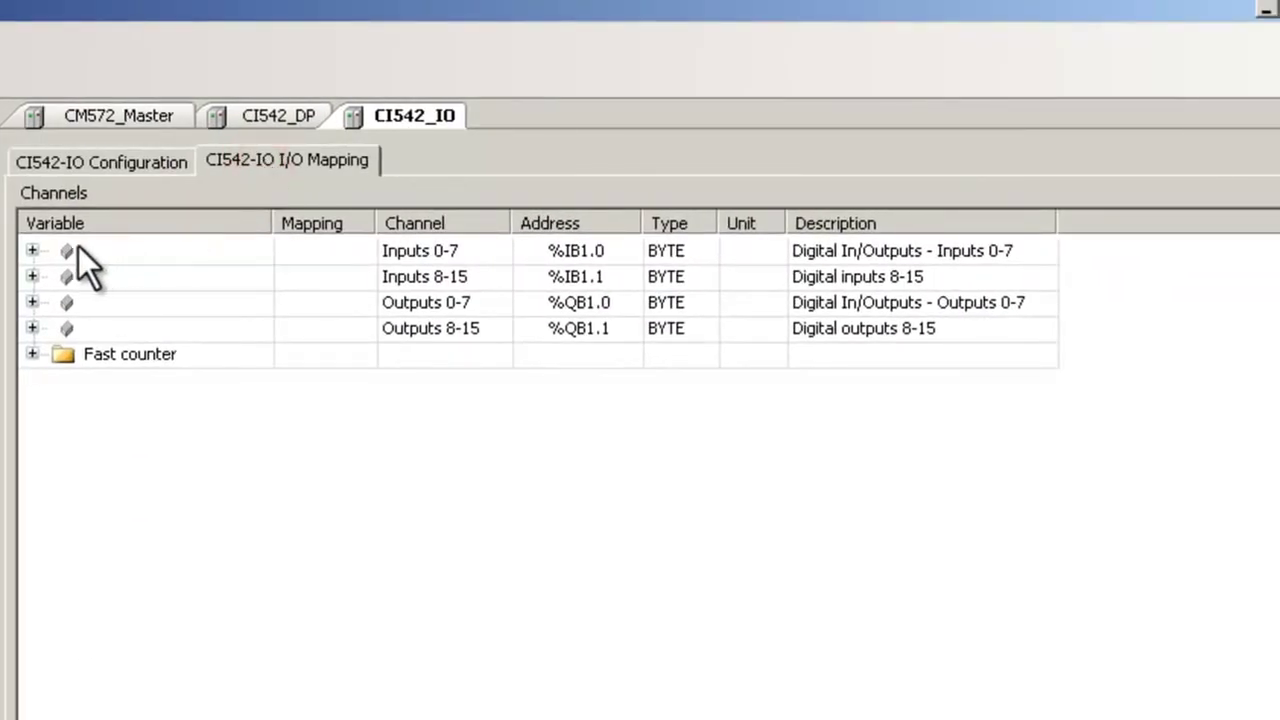
{"action": "left_click", "coordinate": [32, 250]}
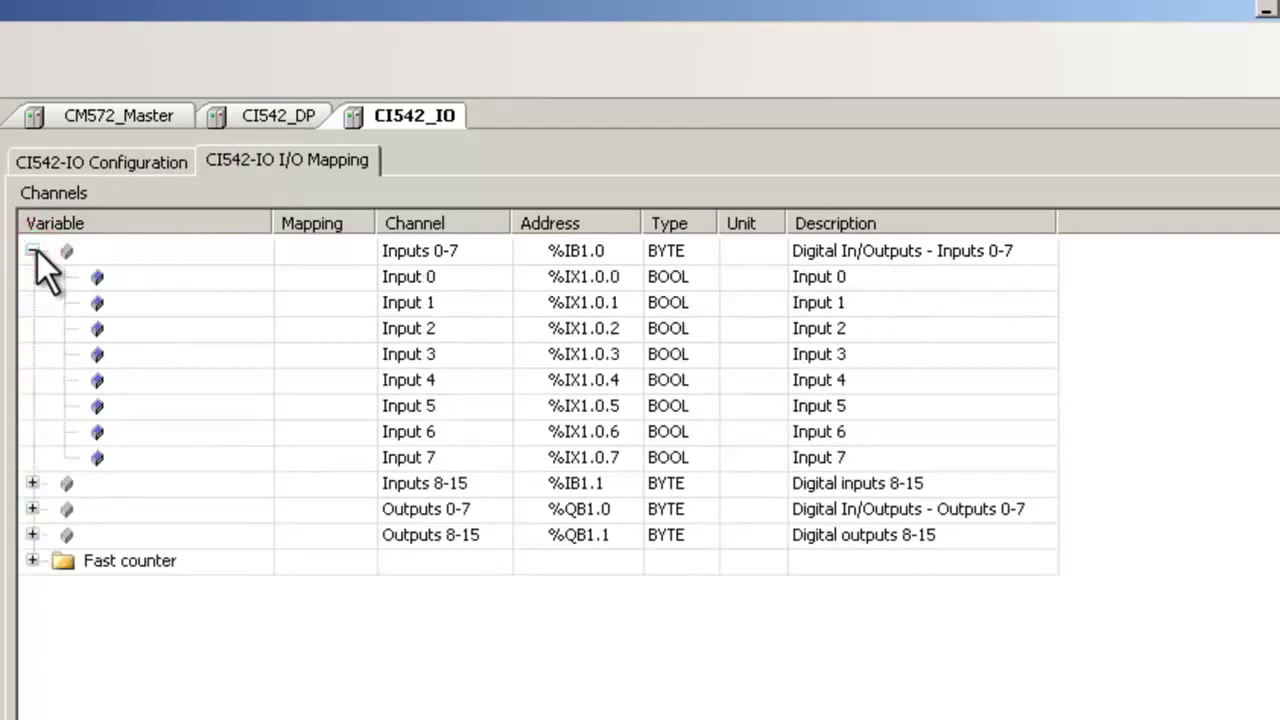
{"action": "double_click", "coordinate": [207, 276]}
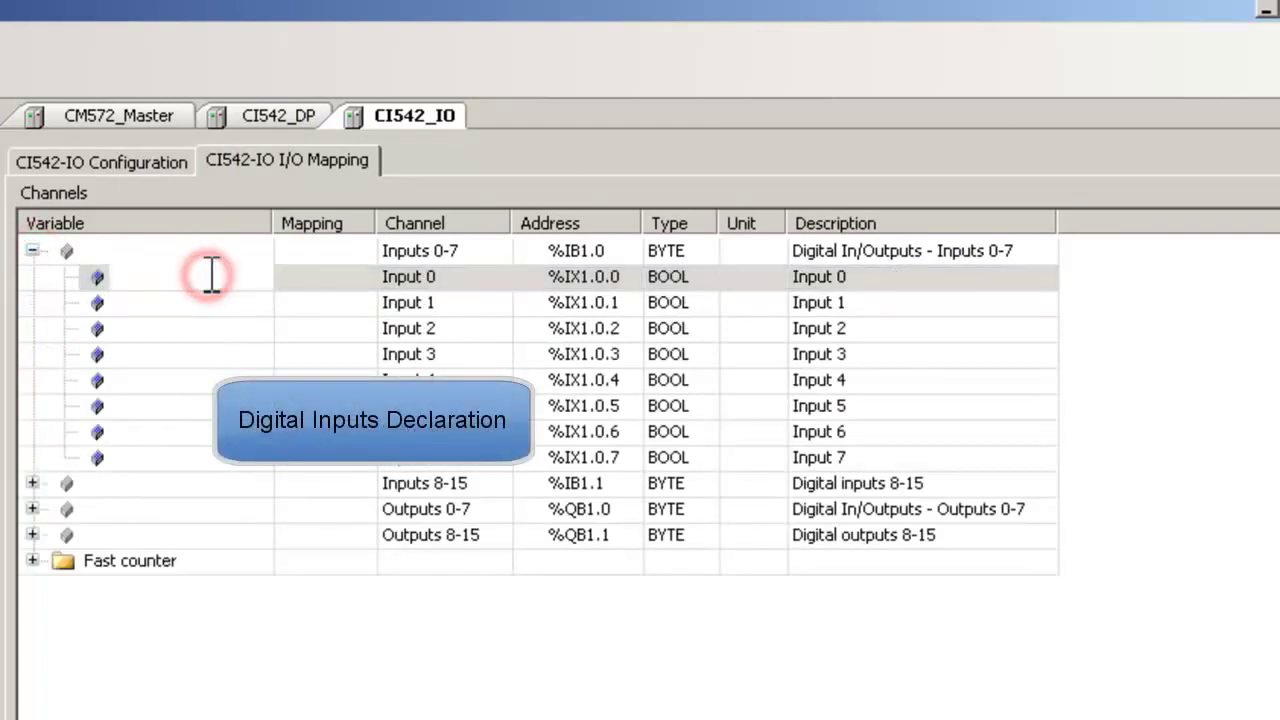
{"action": "type", "text": "CI542"}
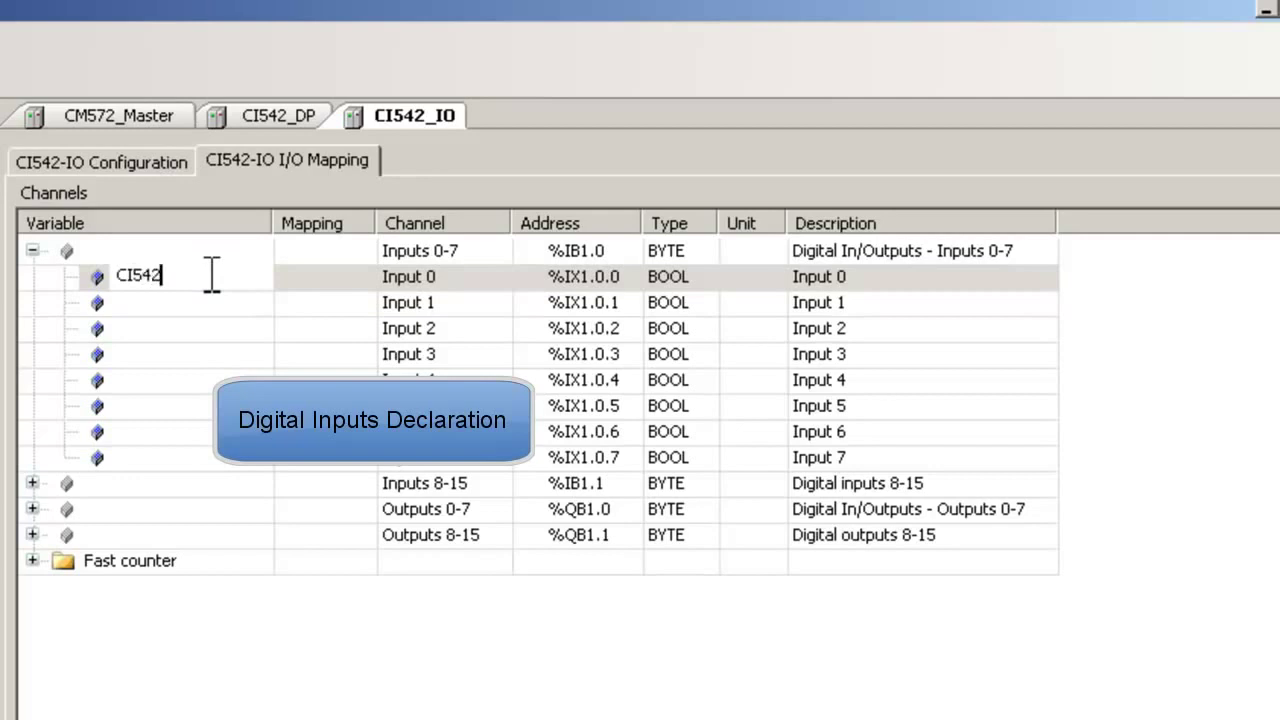
{"action": "type", "text": "_DI0"}
{"action": "left_click", "coordinate": [211, 276]}
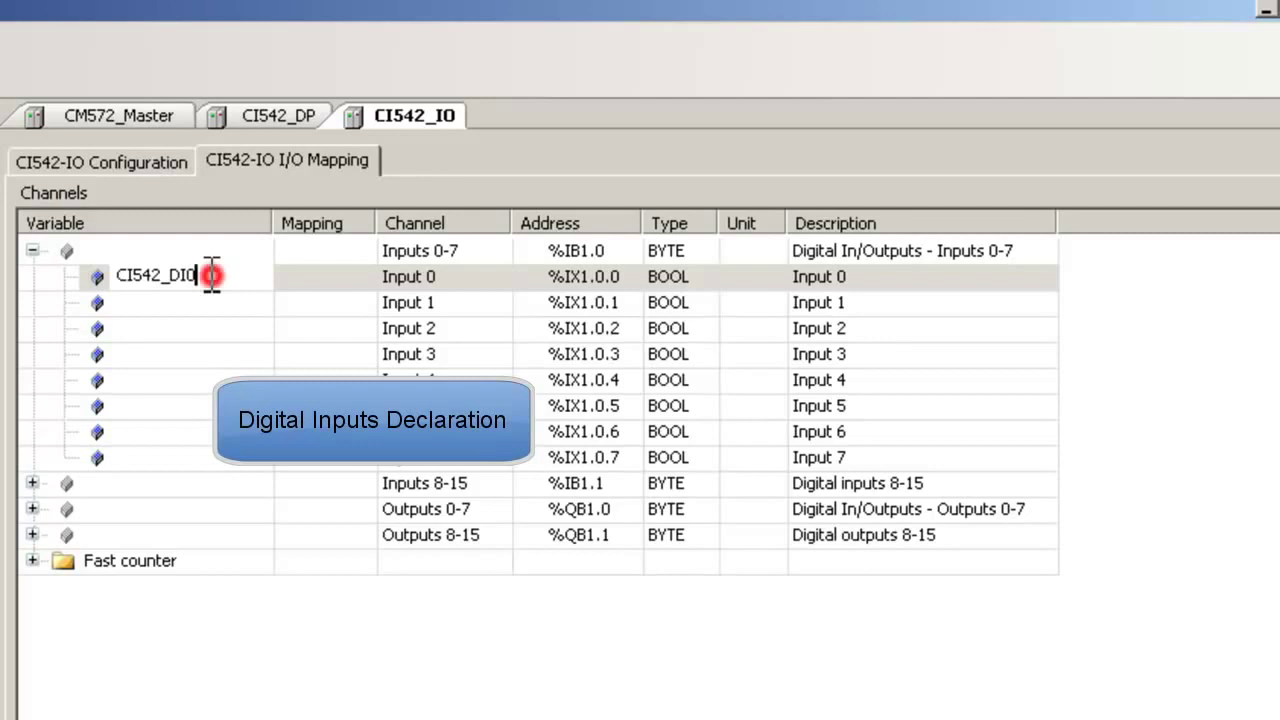
{"action": "left_click", "coordinate": [136, 300]}
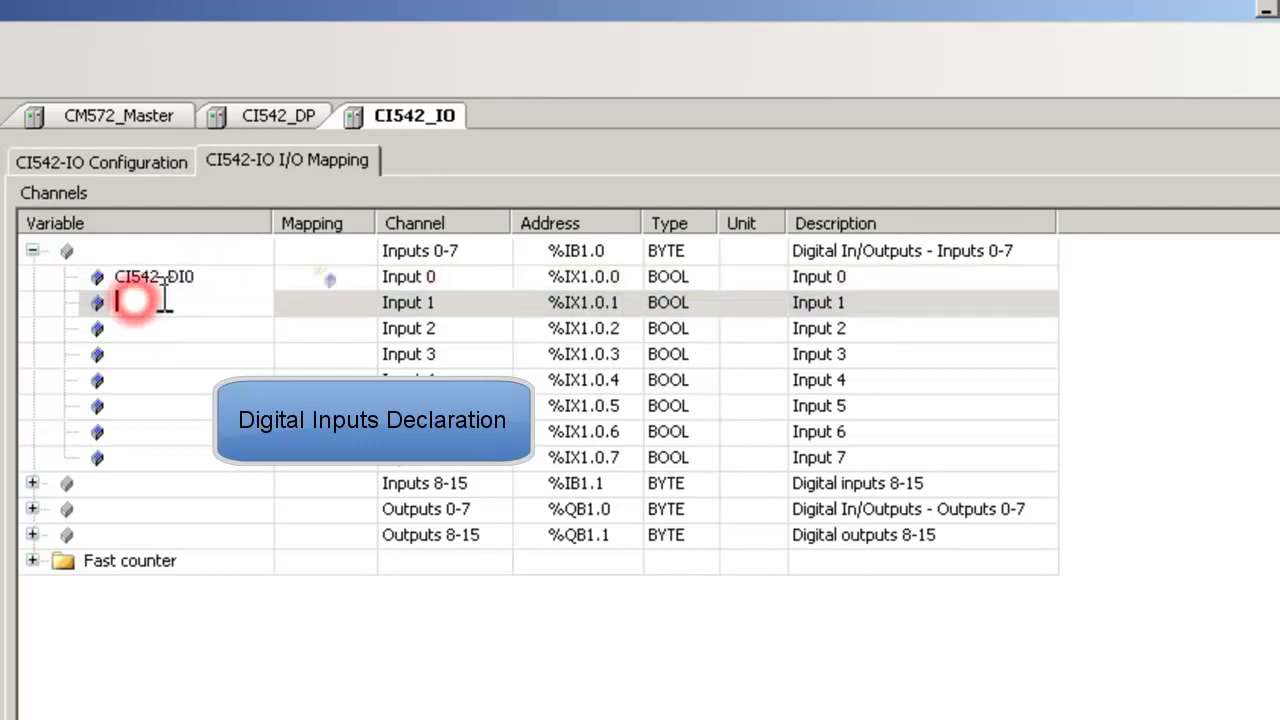
{"action": "type", "text": "CI542_DI0"}
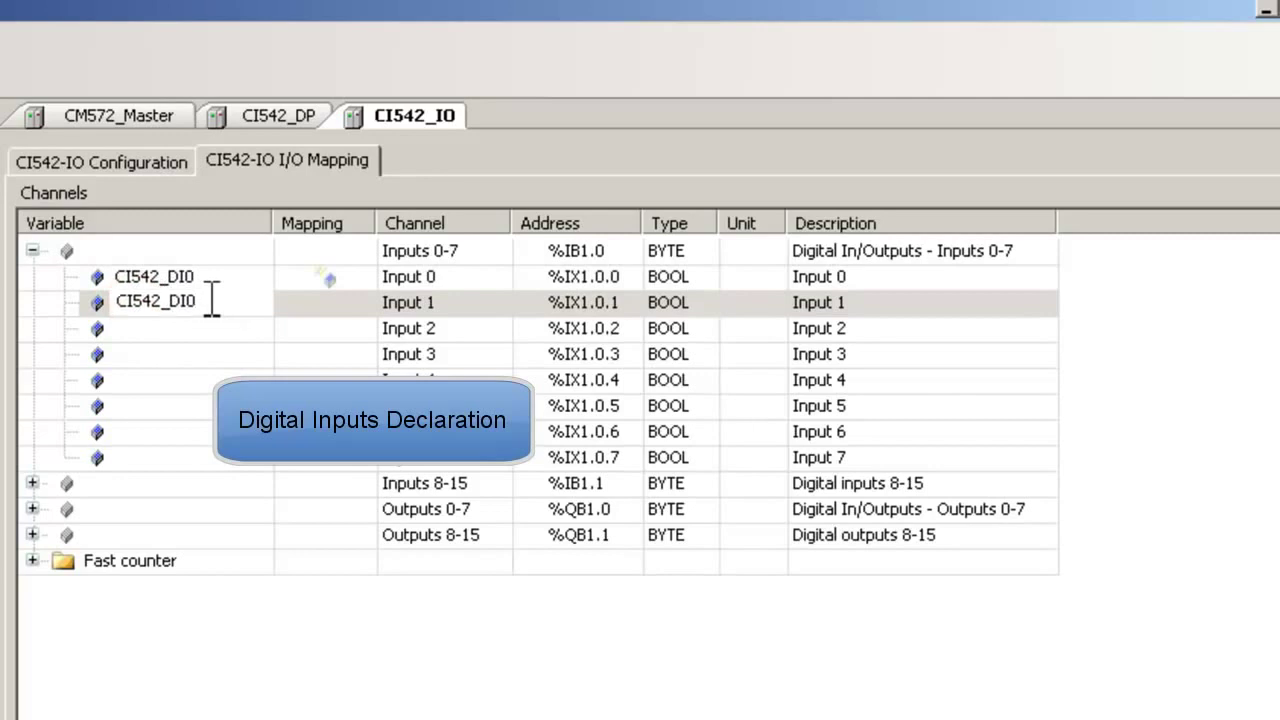
{"action": "key", "text": "BackSpace"}
{"action": "type", "text": "1"}
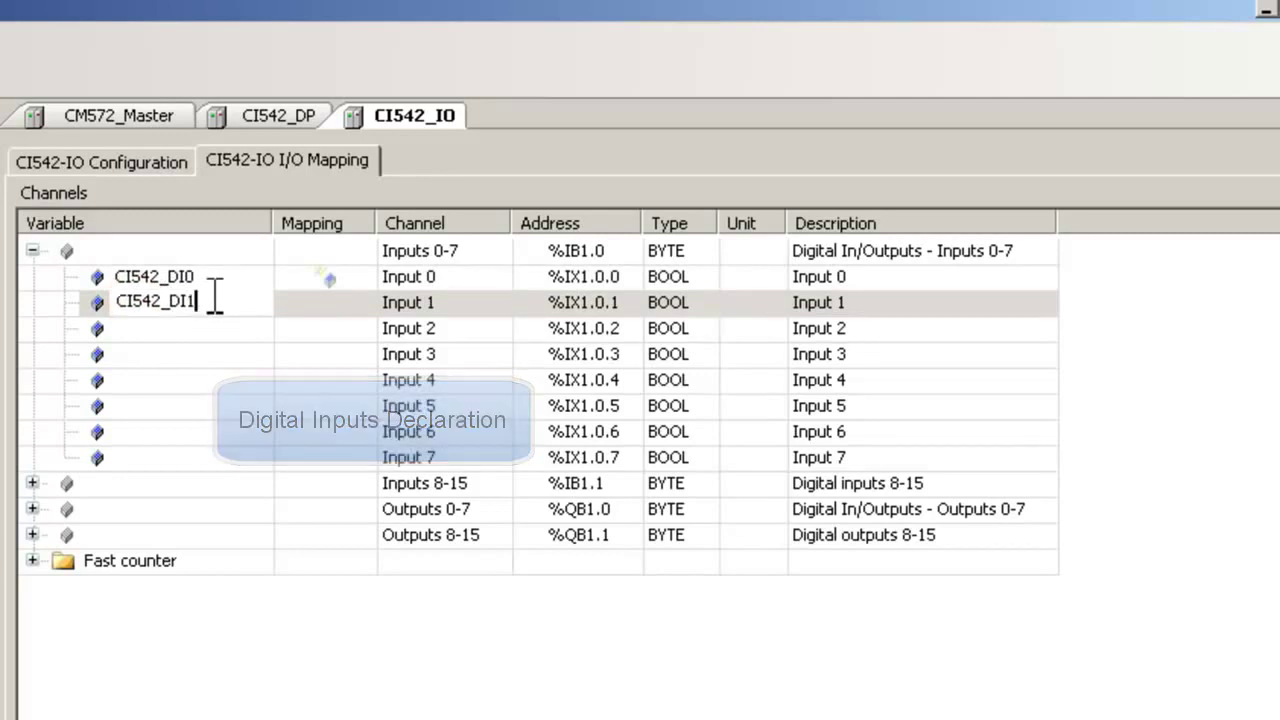
Step: Map Output 8 in the Outputs 8-15 group to the variable CI542_DO0
{"action": "left_click", "coordinate": [33, 534]}
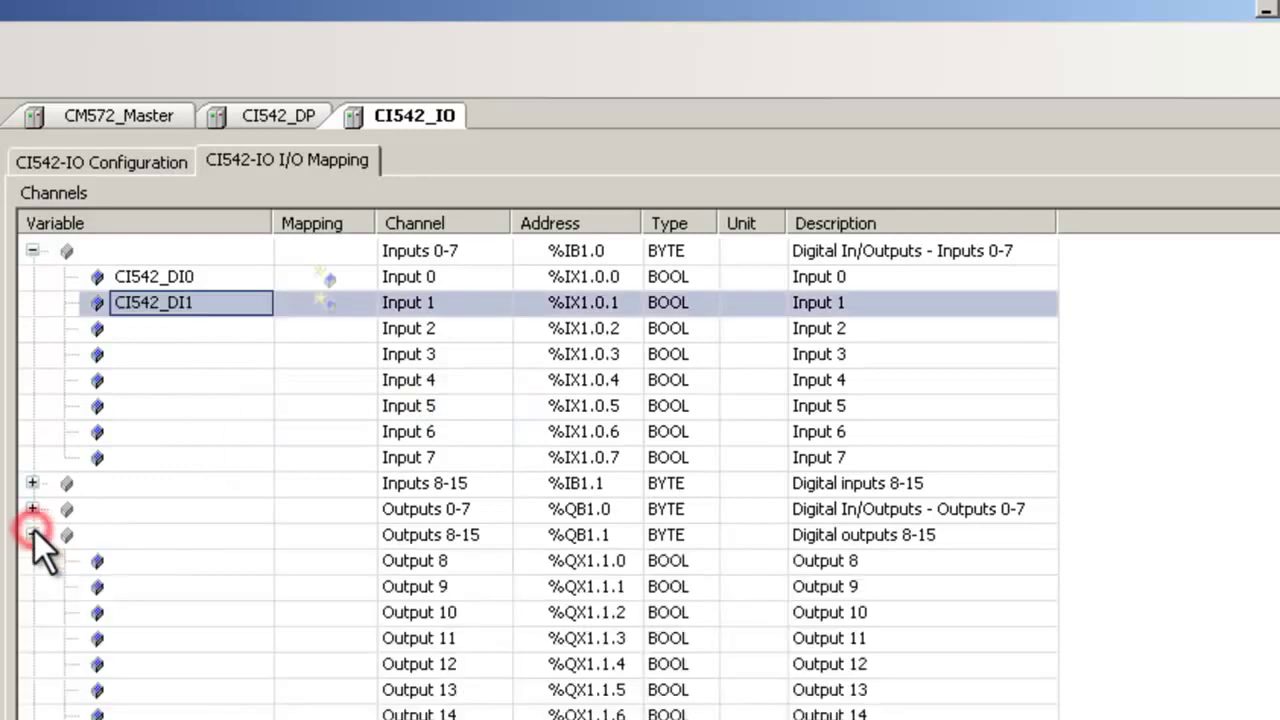
{"action": "double_click", "coordinate": [203, 557]}
{"action": "type", "text": "CI542_DI0"}
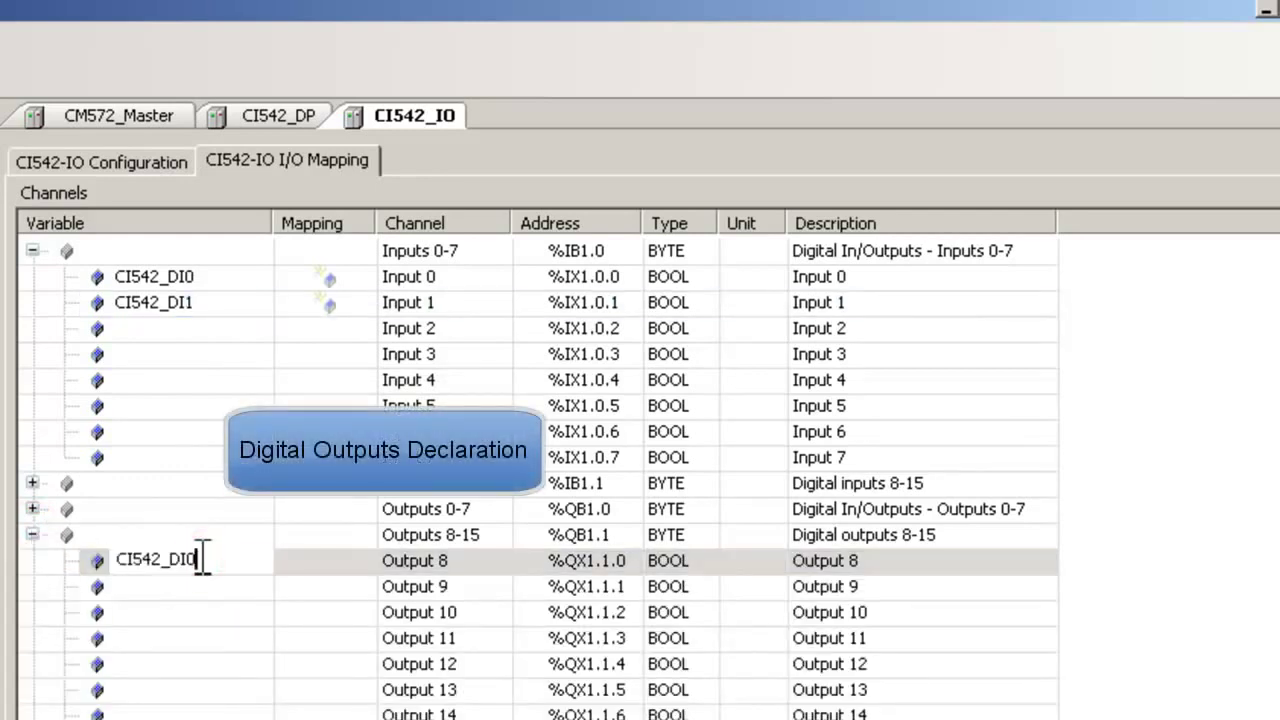
{"action": "left_click", "coordinate": [190, 558]}
{"action": "key", "text": "BackSpace"}
{"action": "type", "text": "O"}
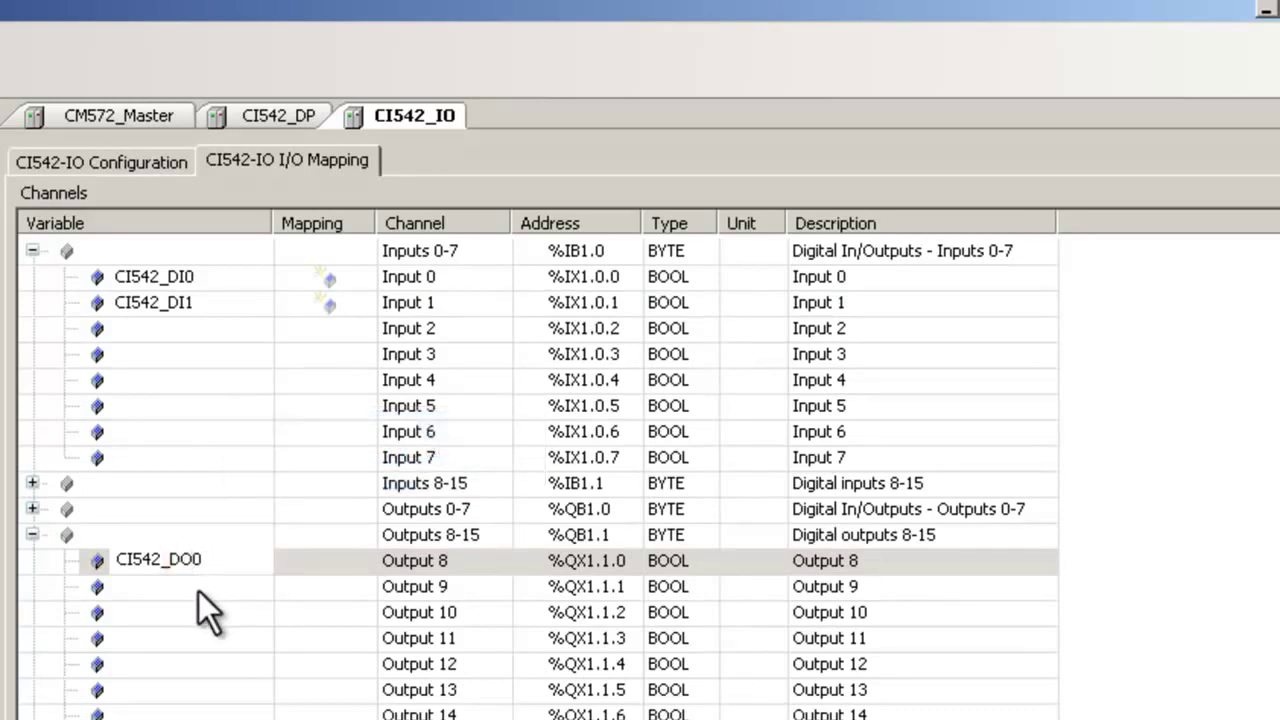
{"action": "left_click", "coordinate": [198, 590]}
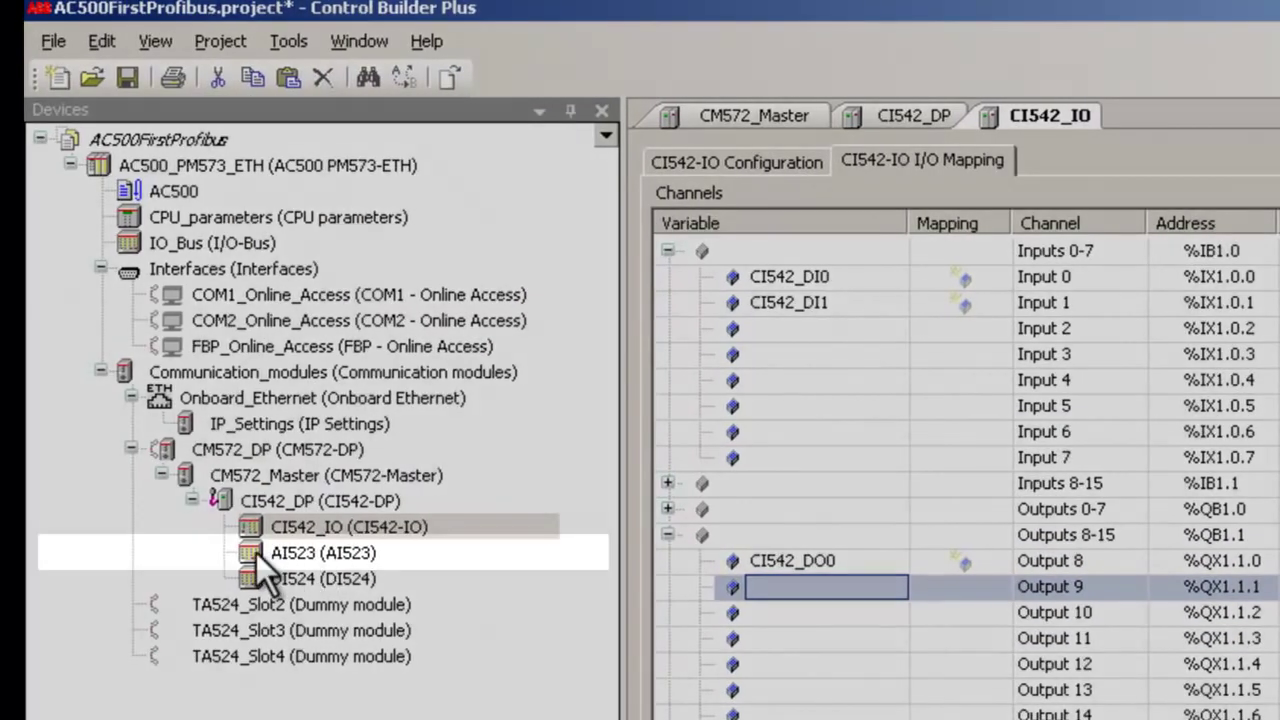
Step: Set AI523 Input 0 channel configuration to 0…20 mA and show its I/O mapping
{"action": "double_click", "coordinate": [256, 552]}
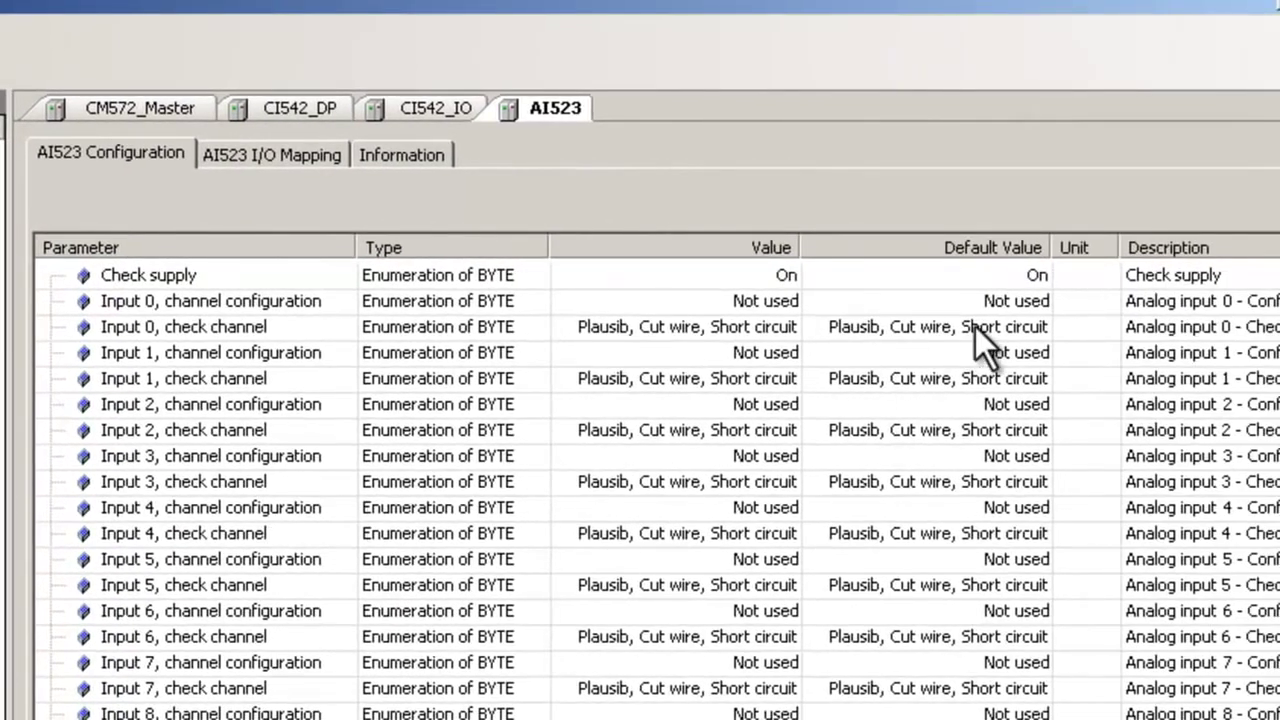
{"action": "left_click", "coordinate": [796, 301]}
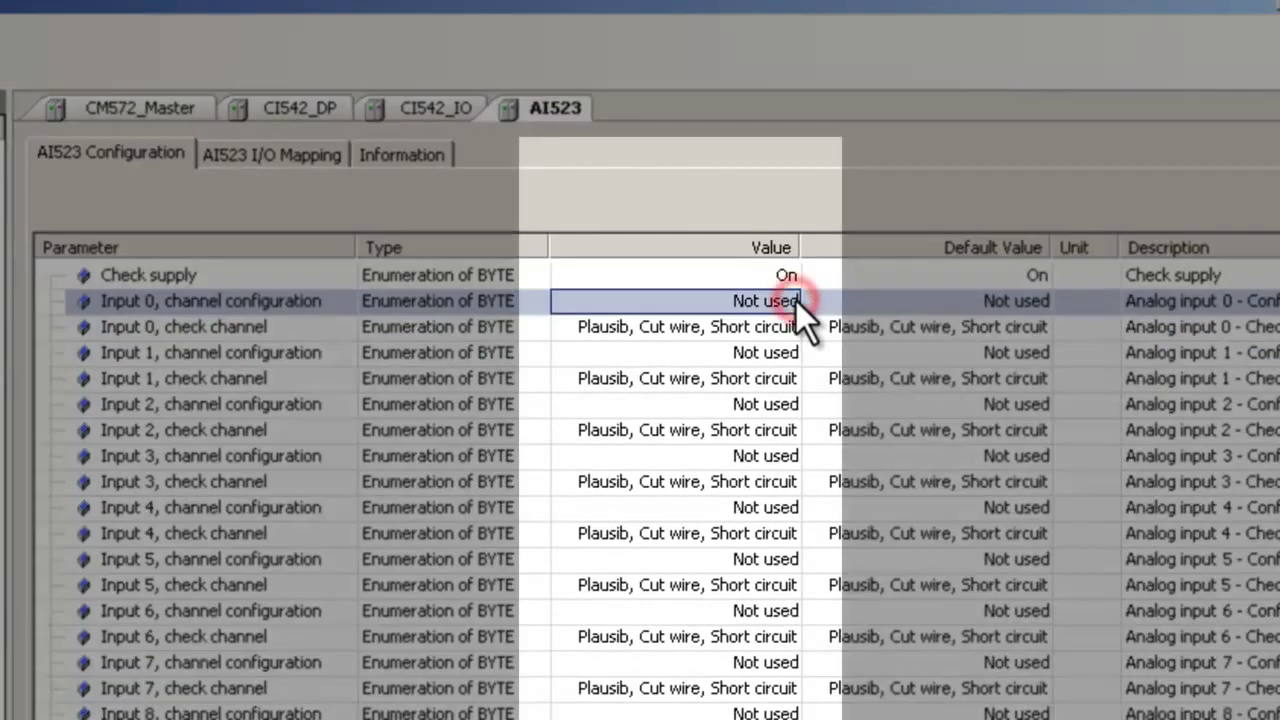
{"action": "left_click", "coordinate": [796, 301]}
{"action": "left_click", "coordinate": [788, 305]}
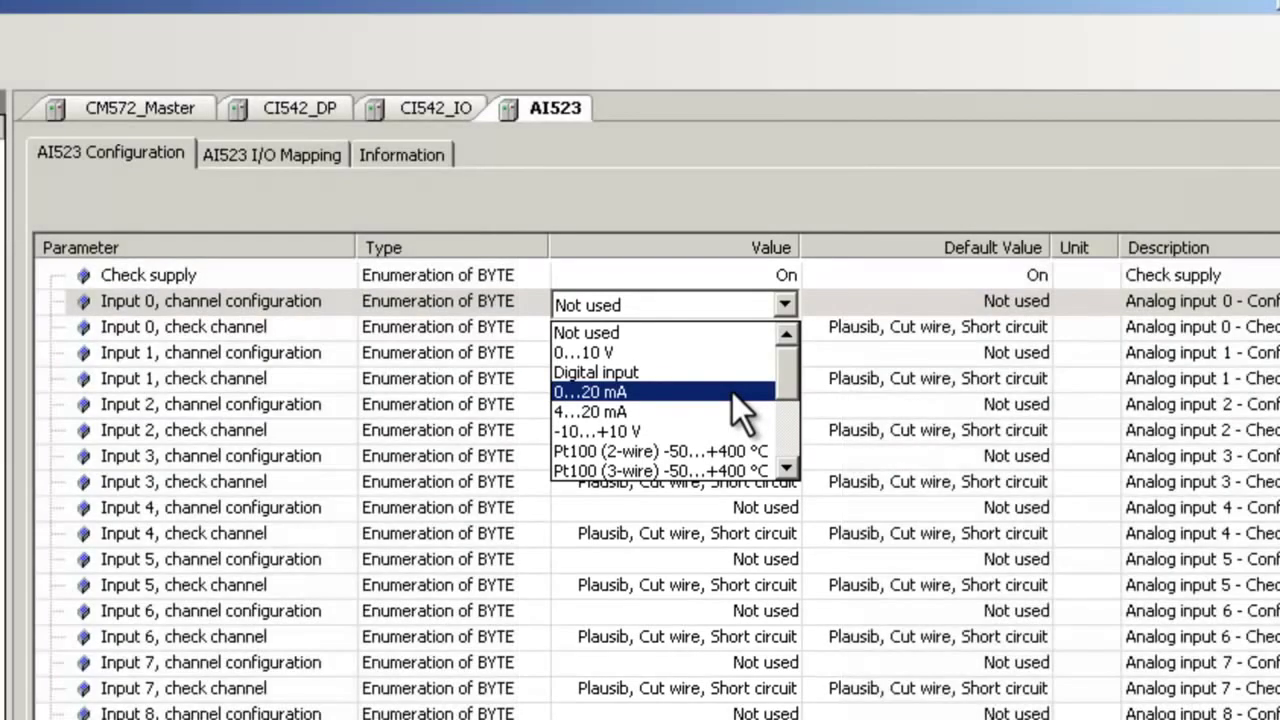
{"action": "left_click", "coordinate": [732, 392]}
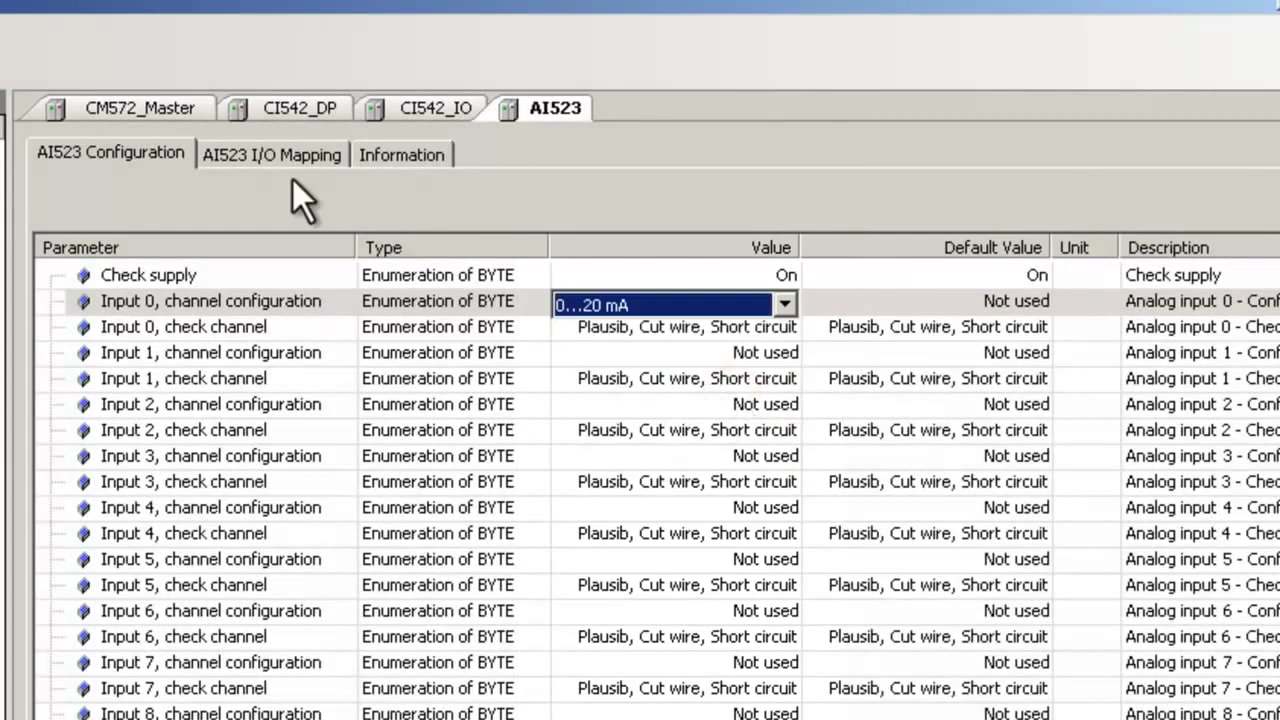
{"action": "left_click", "coordinate": [271, 153]}
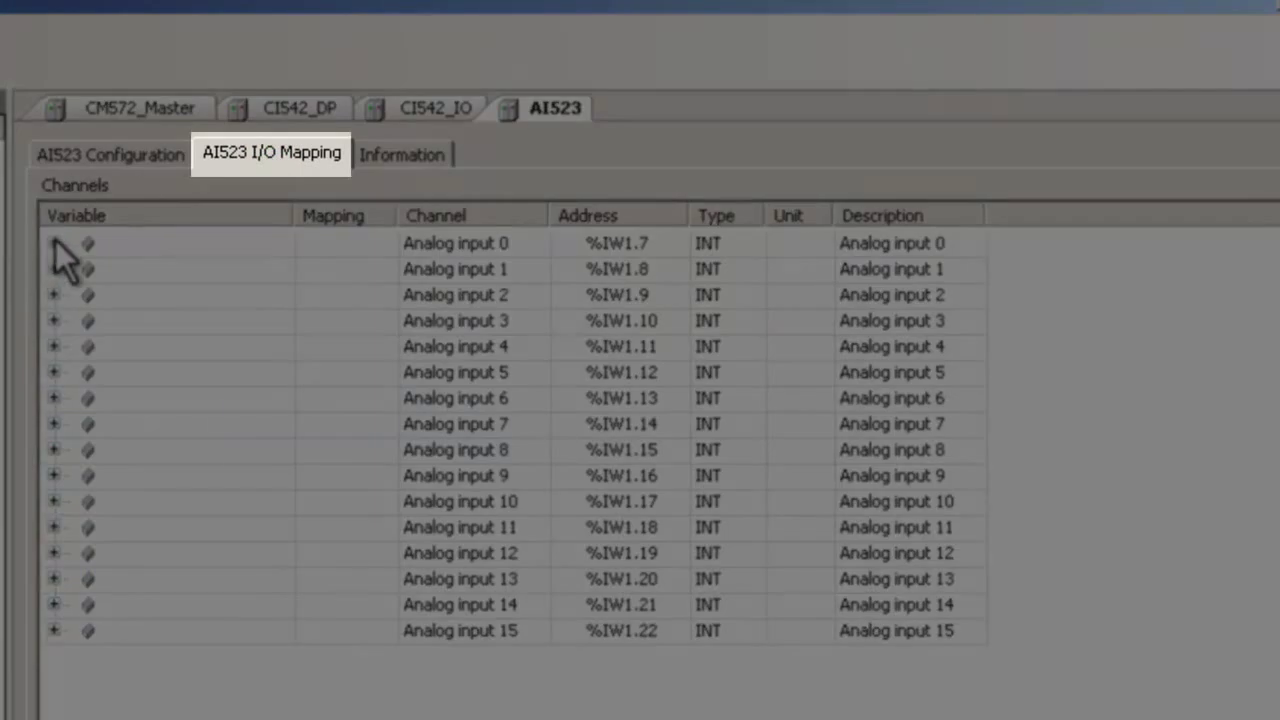
Step: Assign the variable AI523_AI0 to AI523's Analog input 0
{"action": "left_click", "coordinate": [54, 243]}
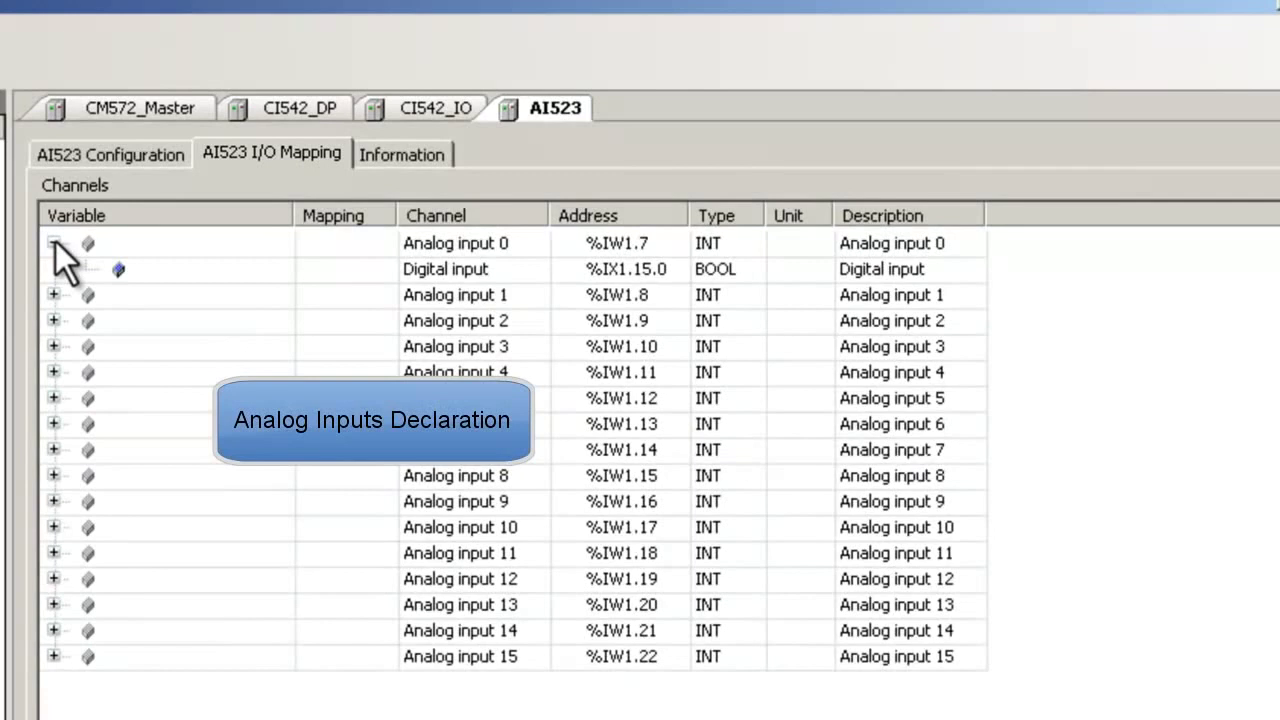
{"action": "left_click", "coordinate": [131, 241]}
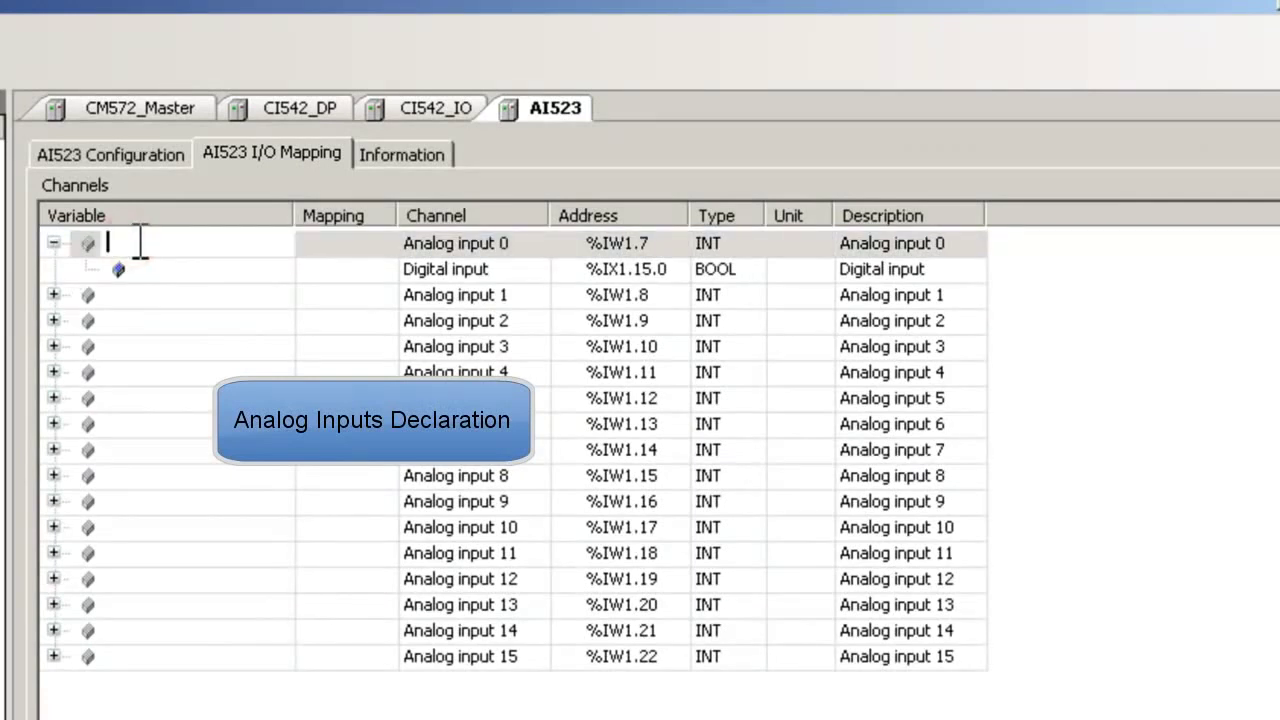
{"action": "type", "text": "AI523_AI0"}
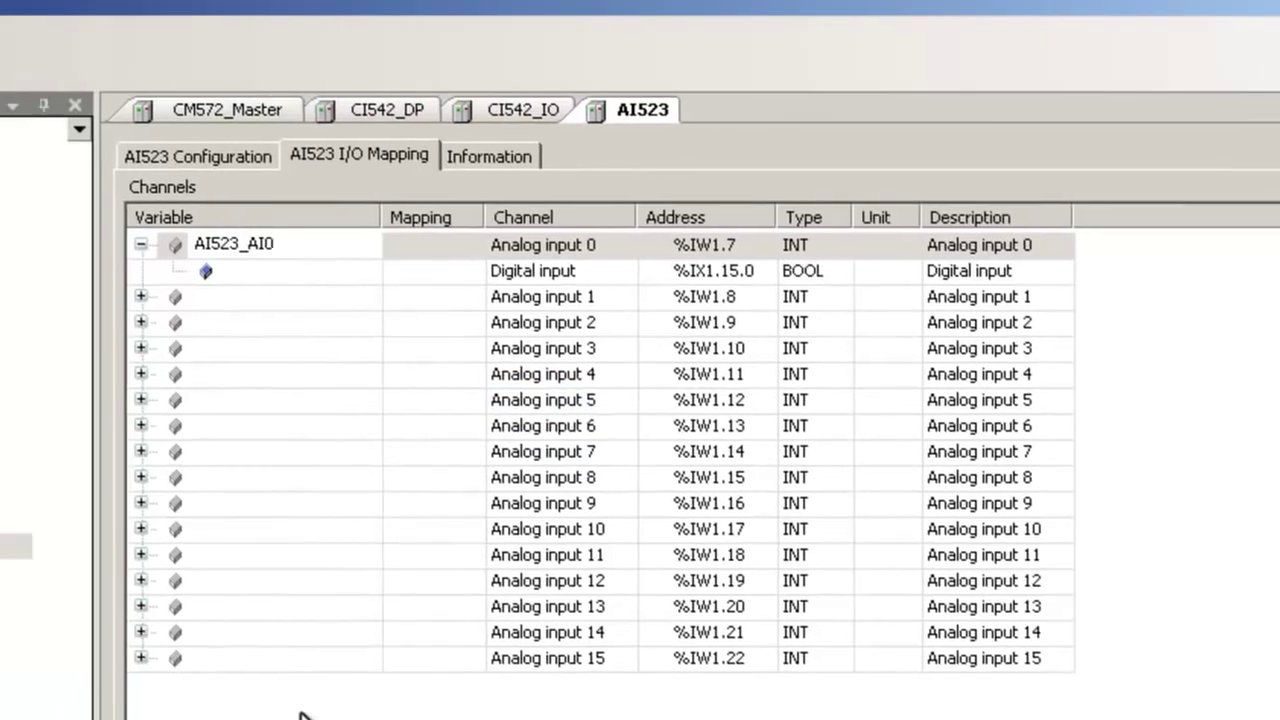
{"action": "left_click", "coordinate": [213, 705]}
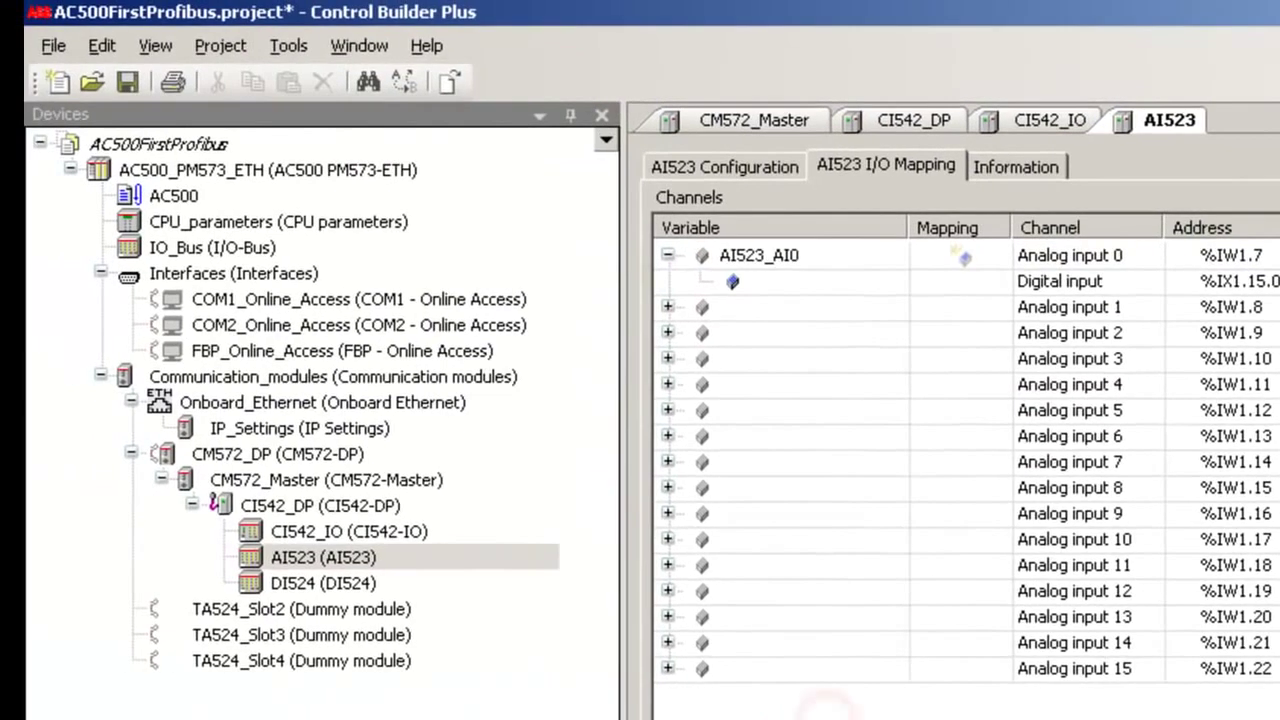
Step: In DI524 I/O Mapping, assign DI524_DI0_15 to the Inputs 0-15 word (%IW1.24)
{"action": "left_click", "coordinate": [265, 582]}
{"action": "double_click", "coordinate": [265, 586]}
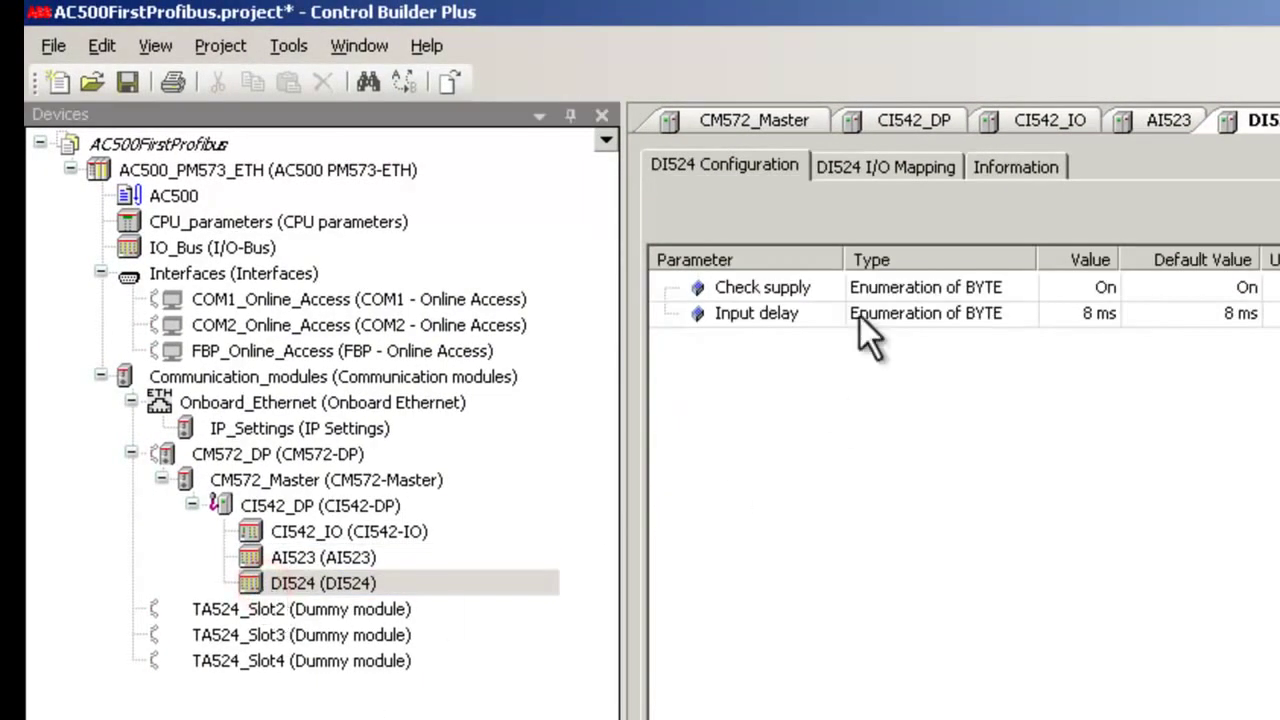
{"action": "left_click", "coordinate": [887, 168]}
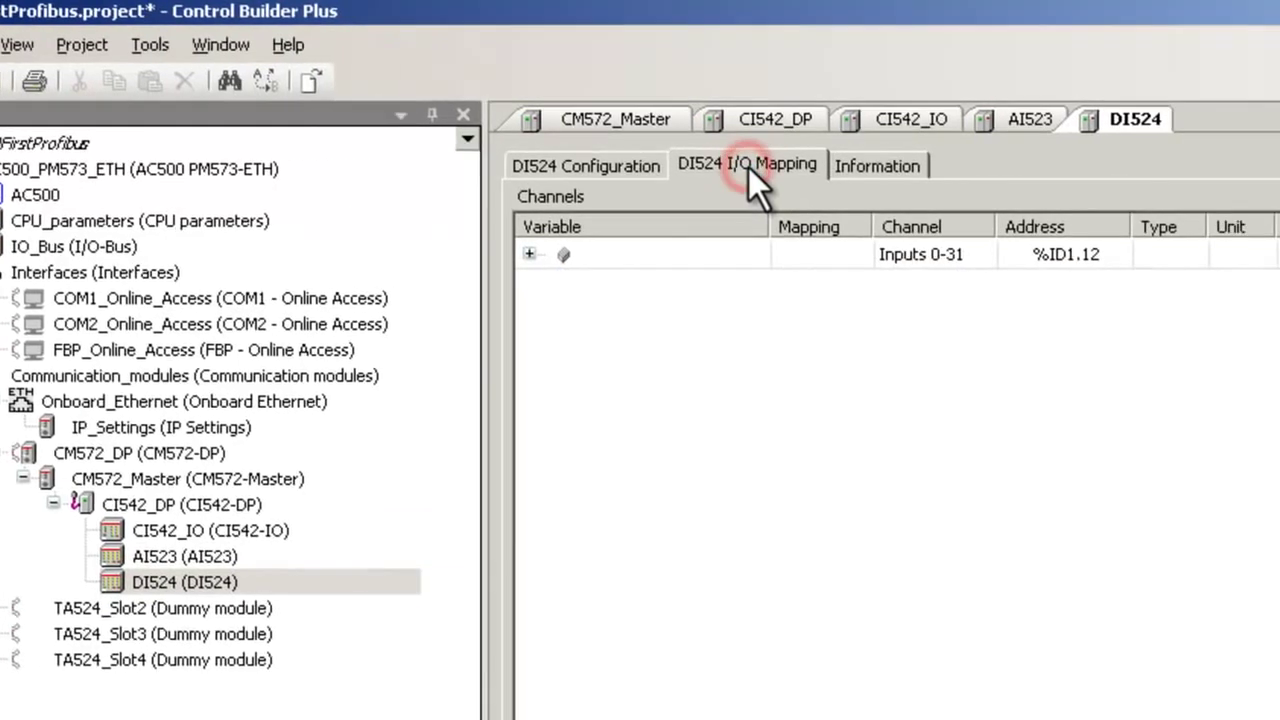
{"action": "left_click", "coordinate": [94, 251]}
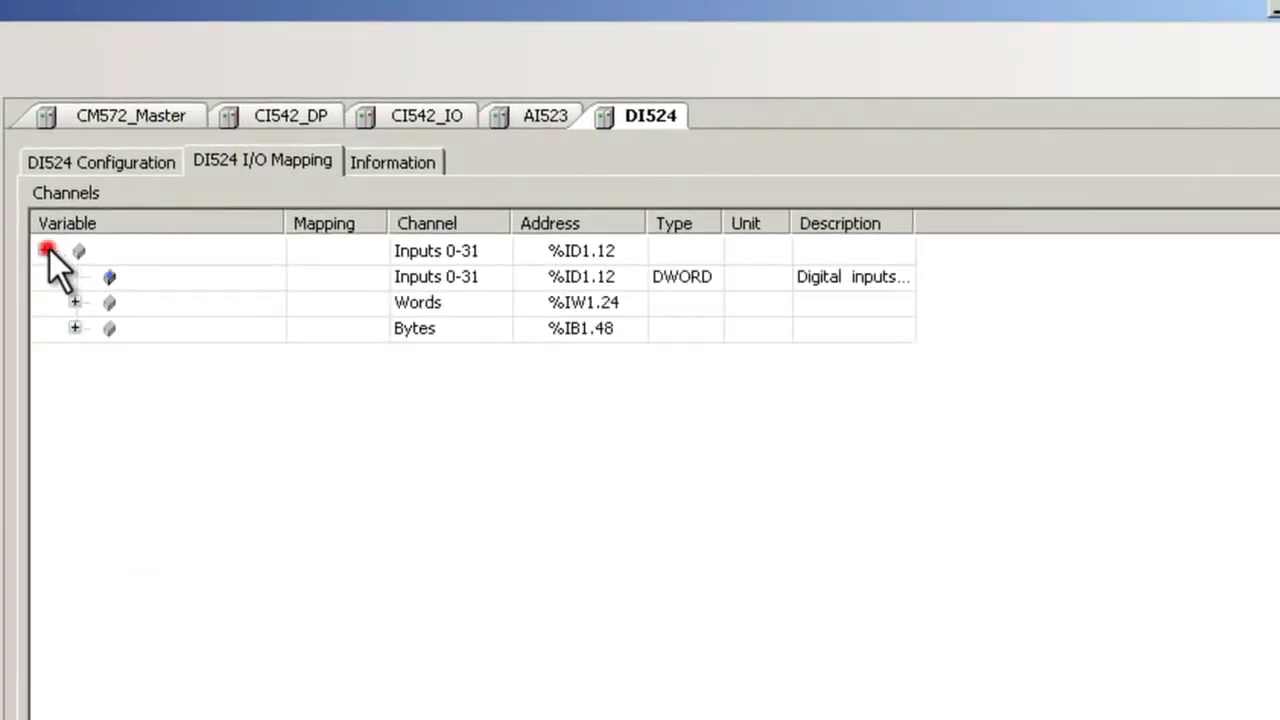
{"action": "left_click", "coordinate": [78, 303]}
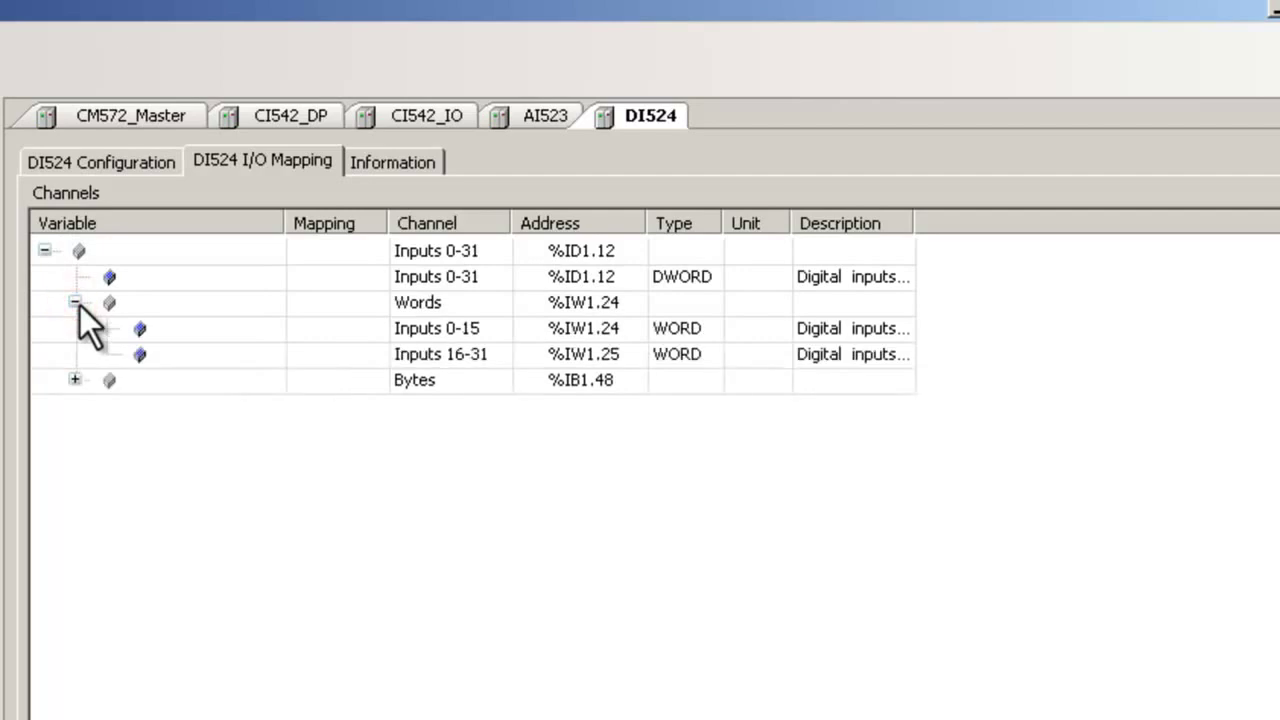
{"action": "left_click", "coordinate": [165, 331]}
{"action": "left_click", "coordinate": [165, 331]}
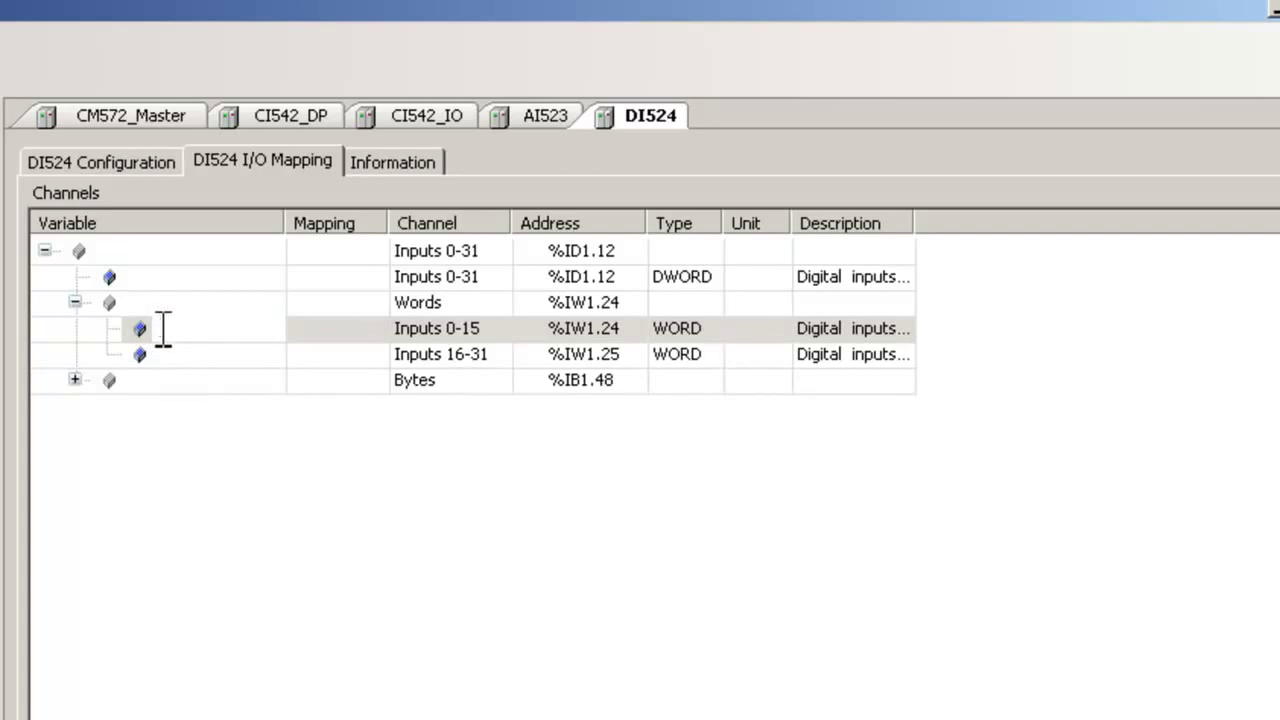
{"action": "type", "text": "DI524_DI"}
{"action": "key", "text": "Return"}
{"action": "type", "text": "0_15"}
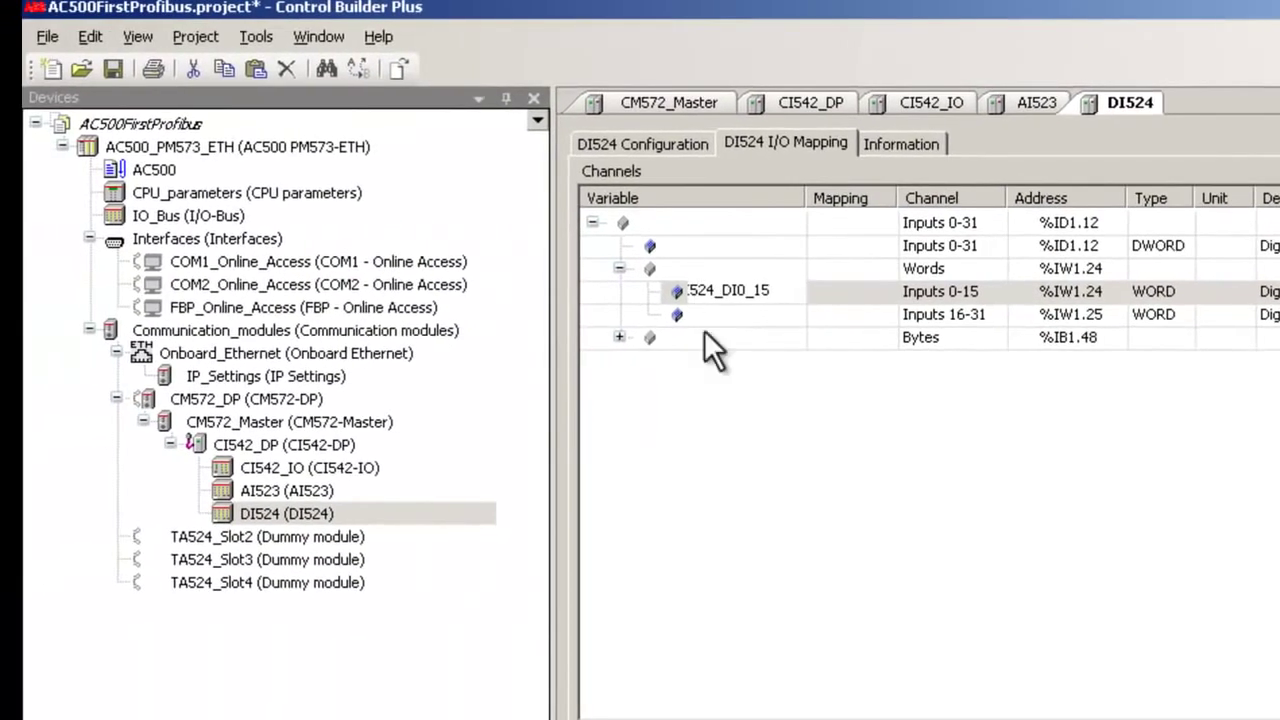
{"action": "left_click", "coordinate": [796, 441]}
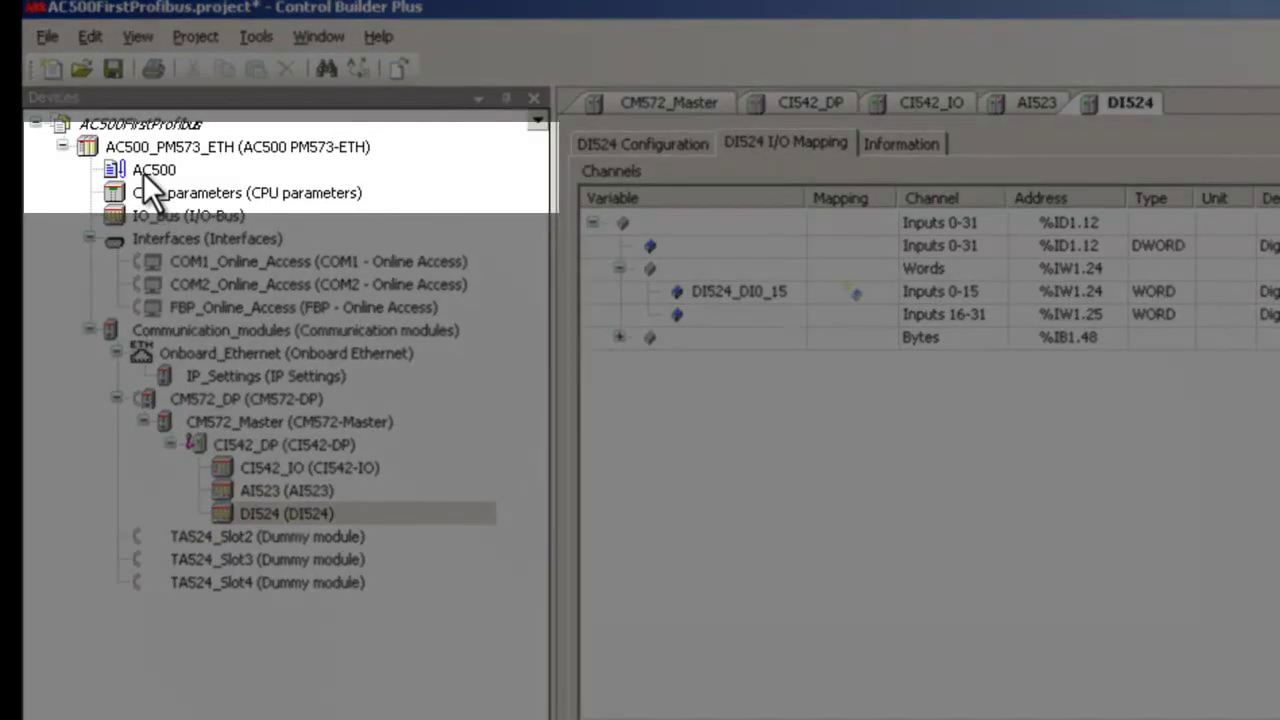
Step: Launch CoDeSys for the AC500 PLC with updated configuration data, opening the AC500PRO project
{"action": "double_click", "coordinate": [143, 172]}
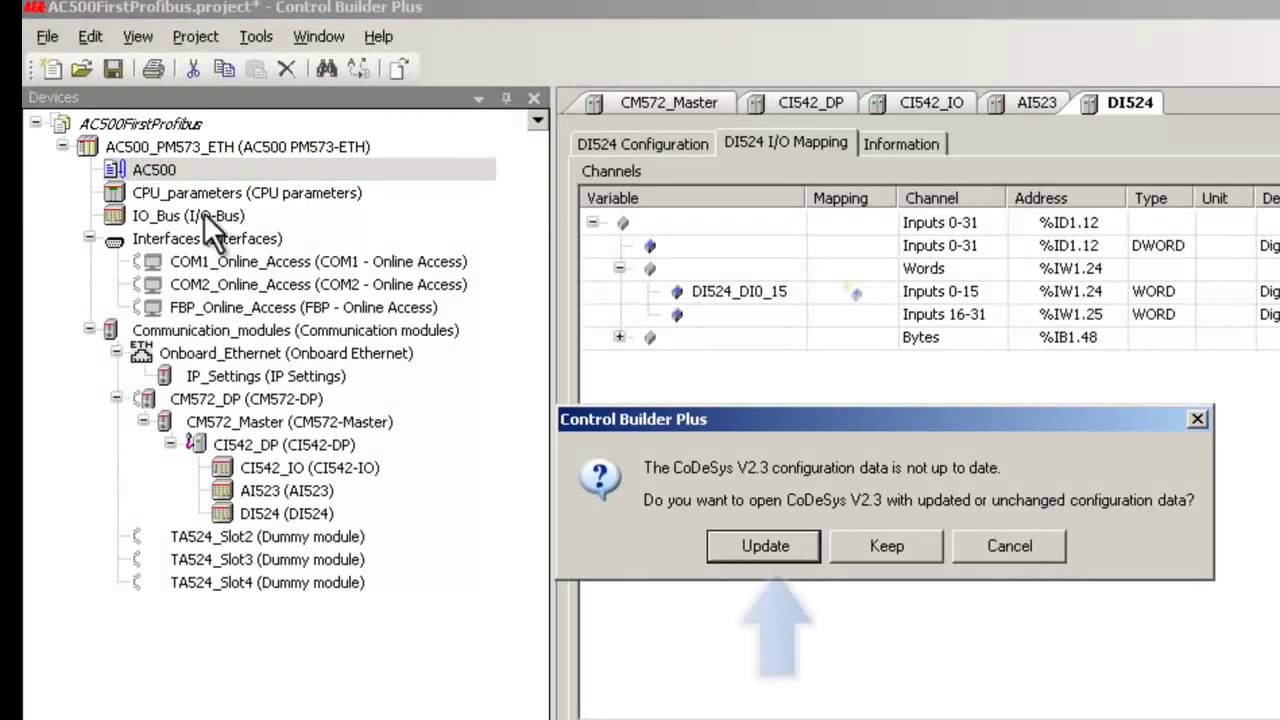
{"action": "left_click", "coordinate": [743, 548]}
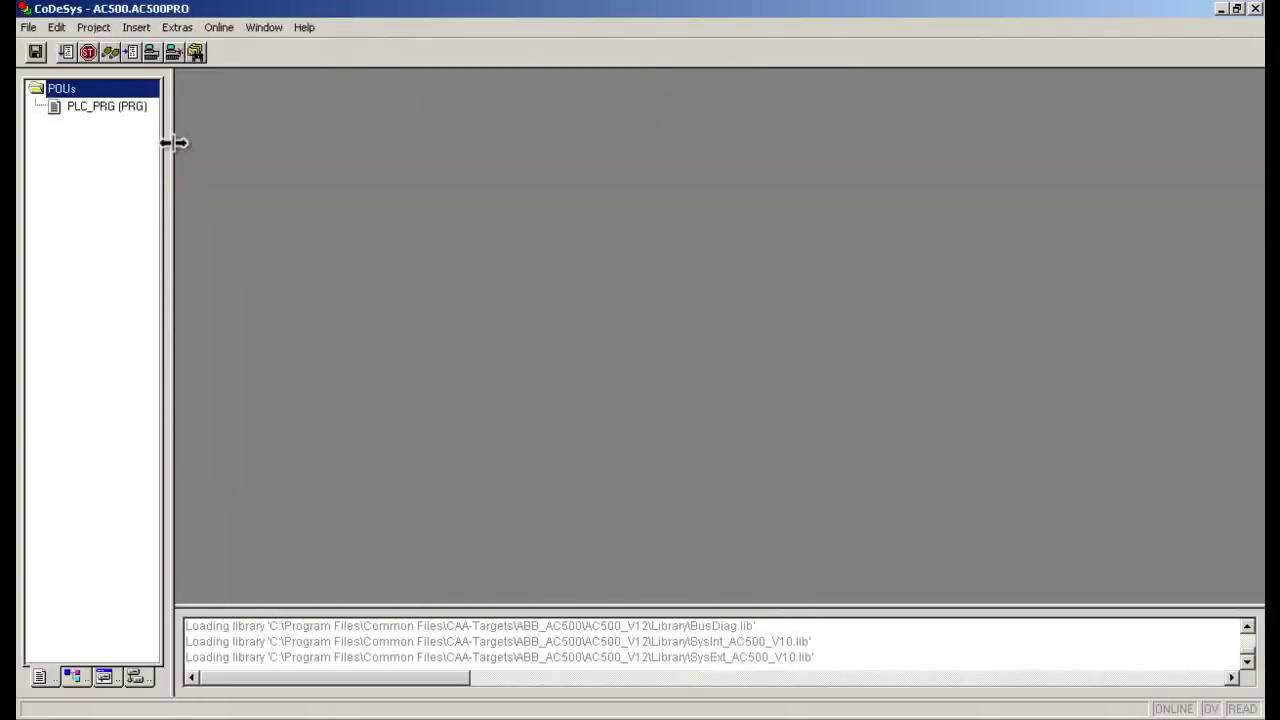
Step: Widen the tree panel and expand Resources > Global Variables down to the CI542_DP slave
{"action": "left_click_drag", "start_coordinate": [166, 140], "coordinate": [305, 145]}
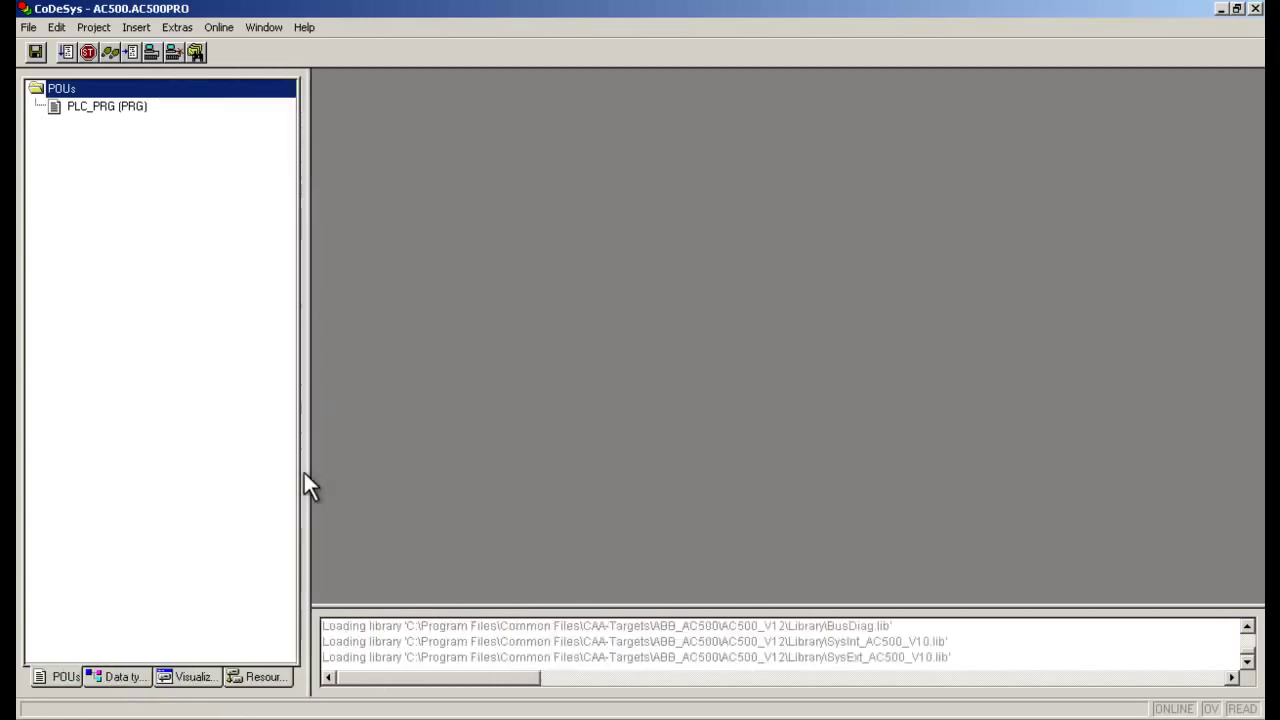
{"action": "left_click", "coordinate": [271, 677]}
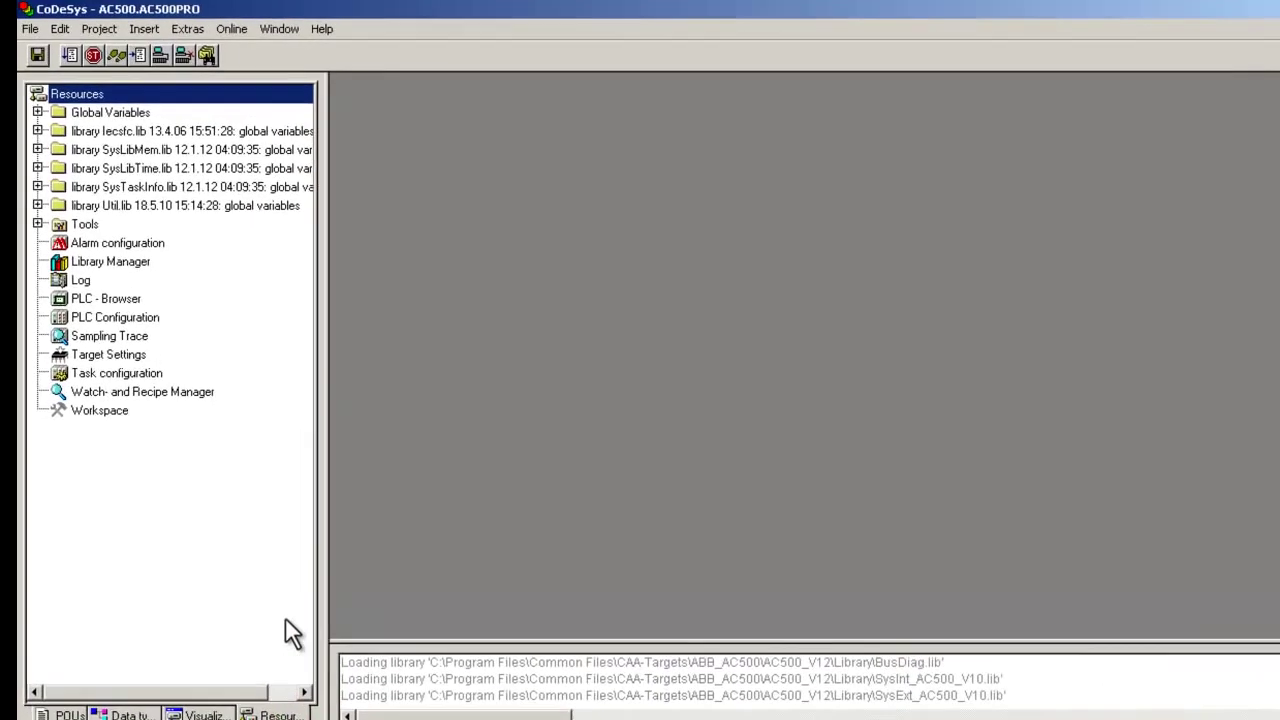
{"action": "left_click", "coordinate": [44, 134]}
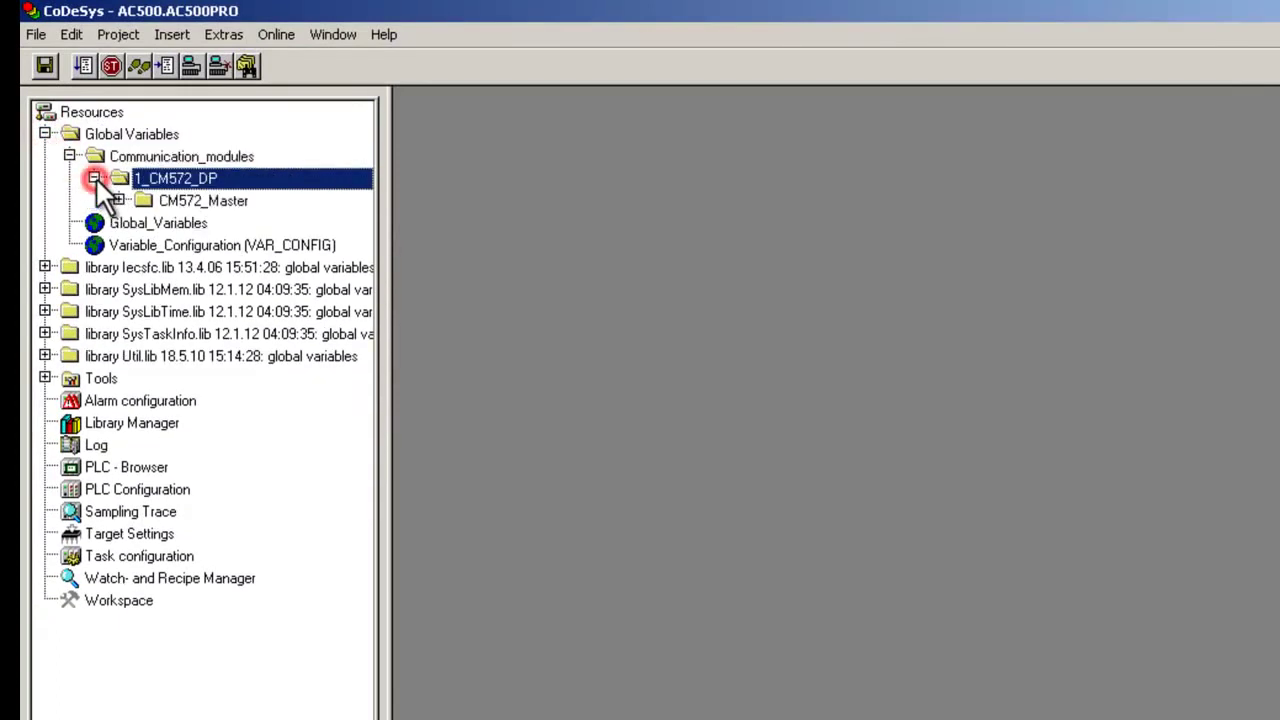
{"action": "left_click", "coordinate": [118, 200]}
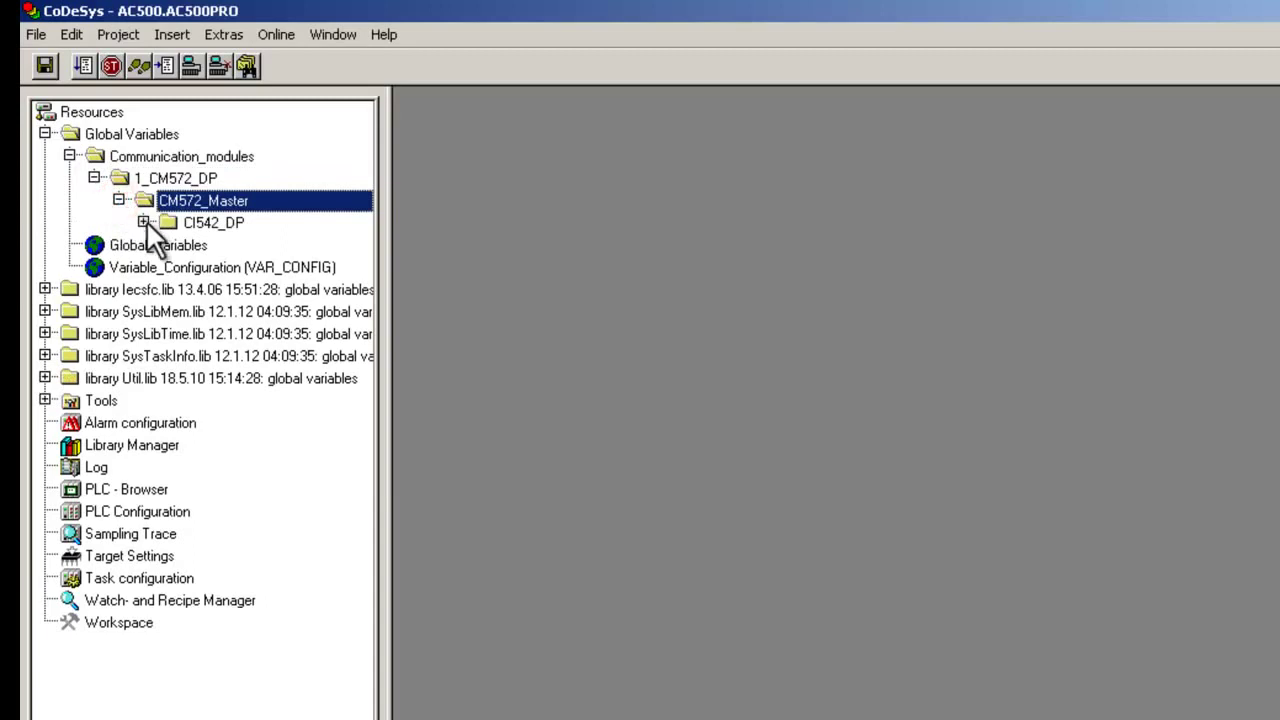
{"action": "left_click", "coordinate": [143, 222]}
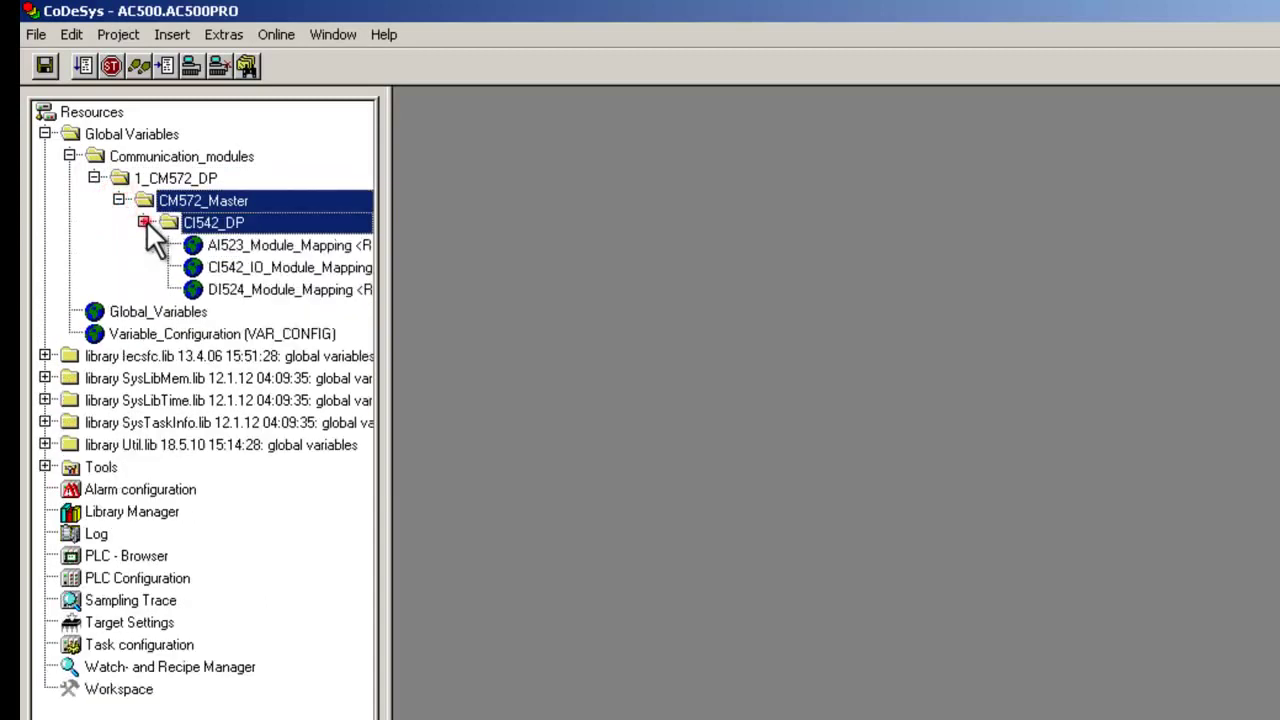
Step: Open the AI523, CI542_IO and DI524 Module_Mapping variable lists
{"action": "double_click", "coordinate": [251, 247]}
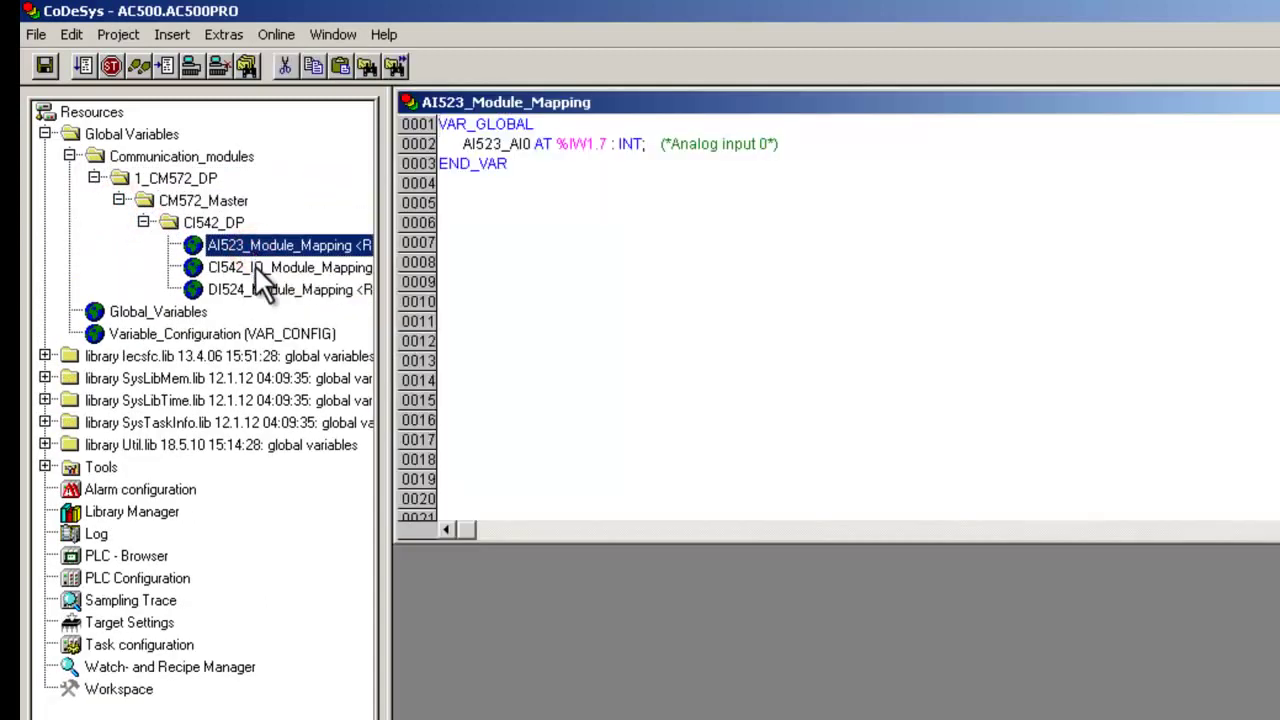
{"action": "double_click", "coordinate": [256, 270]}
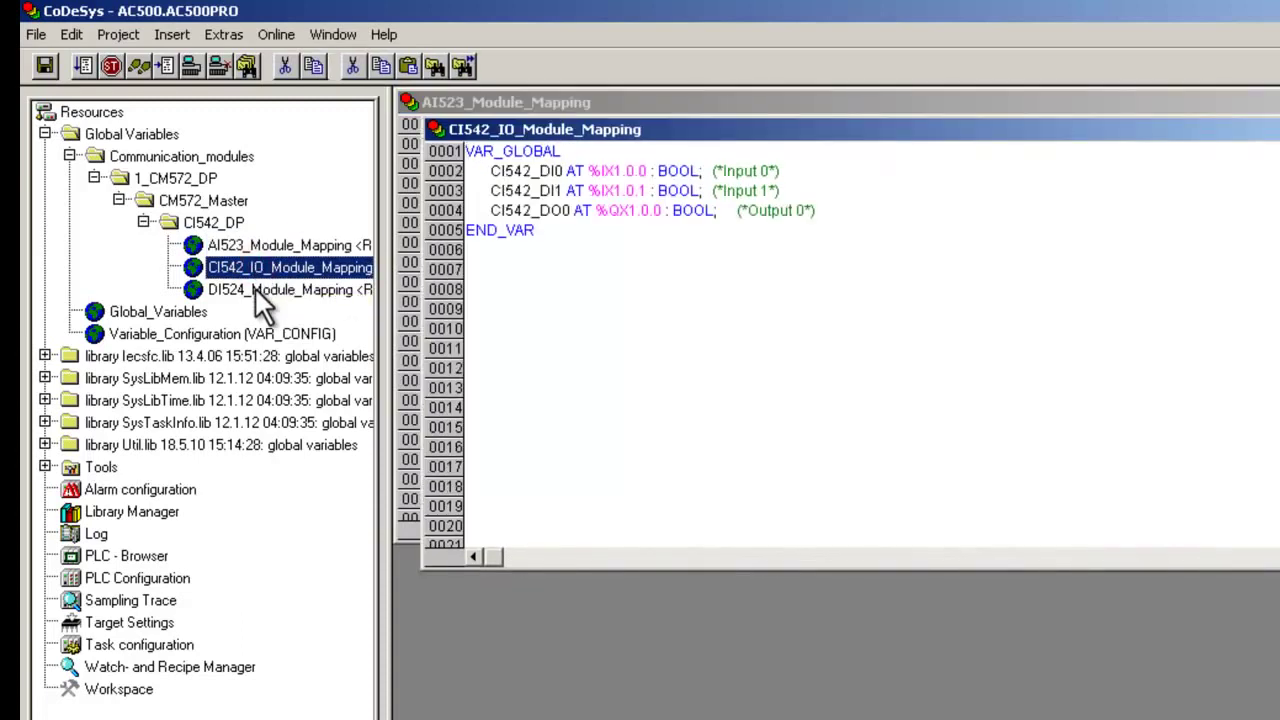
{"action": "double_click", "coordinate": [254, 288]}
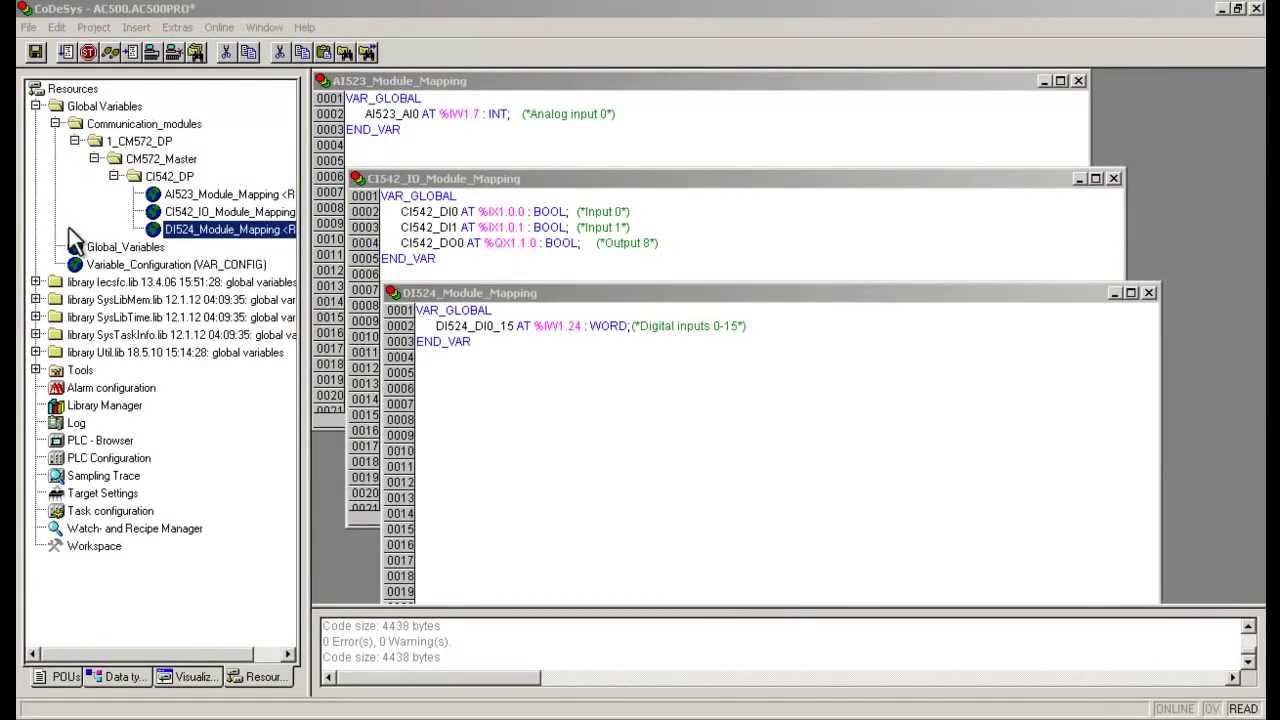
{"action": "left_click", "coordinate": [63, 676]}
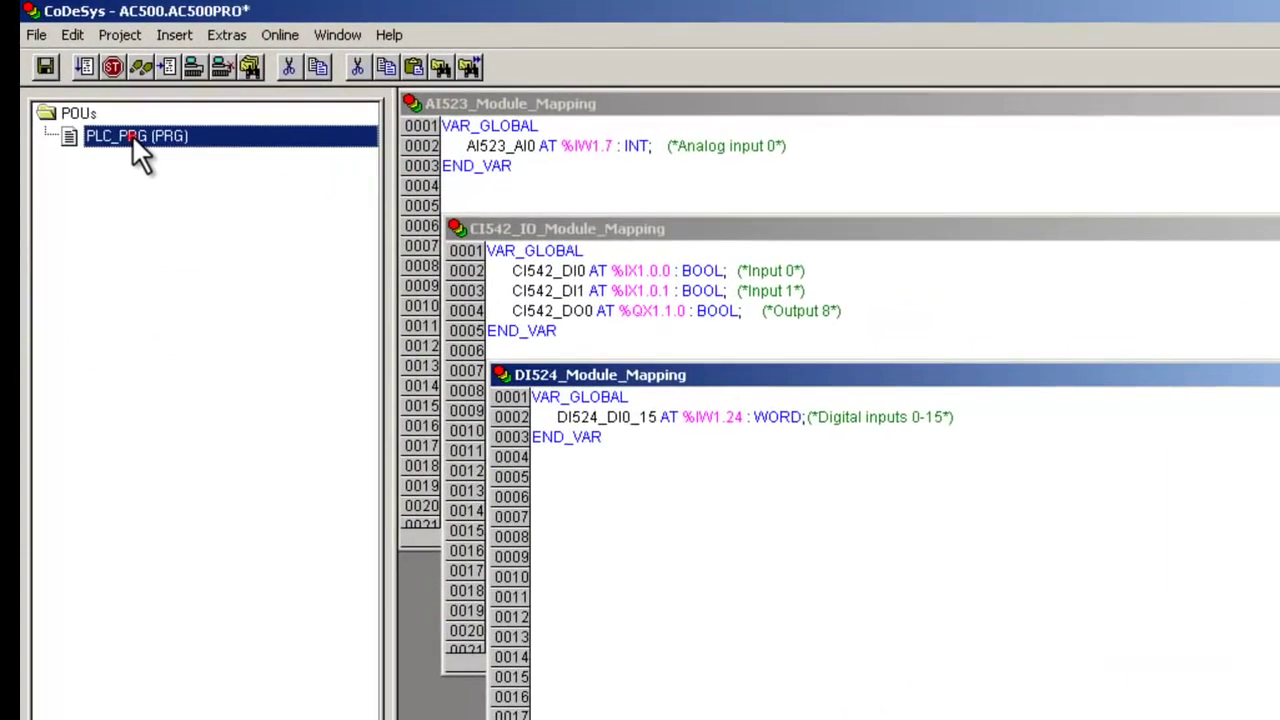
Step: Open PLC_PRG maximized, showing CI542_DO0:=CI542_DI0 and iAnalogueValue:=AI523_AI0
{"action": "double_click", "coordinate": [118, 124]}
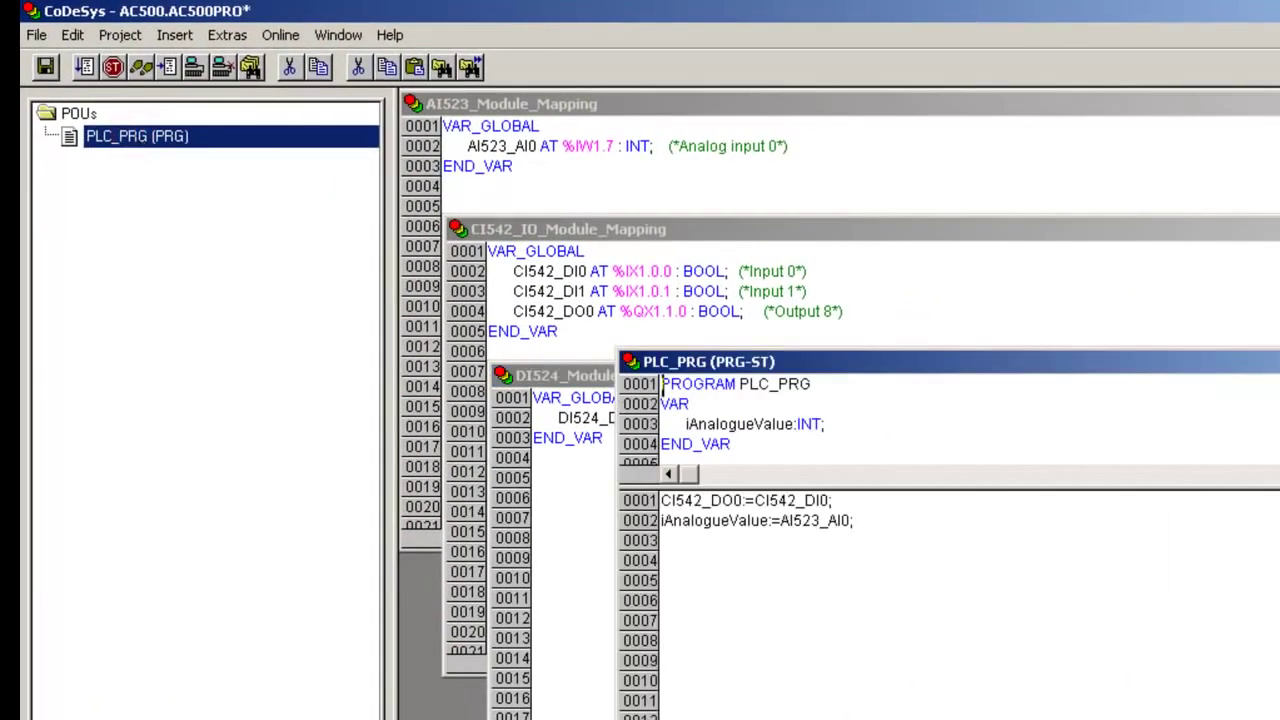
{"action": "key", "text": "ctrl+F10"}
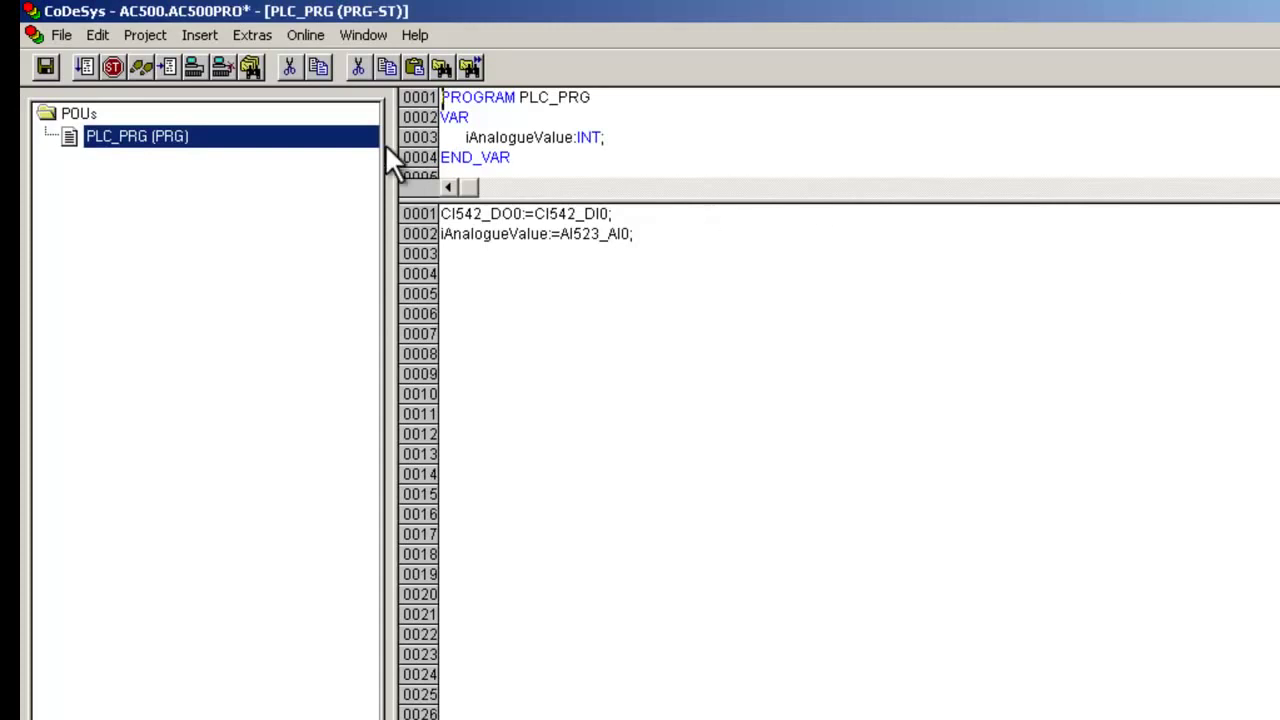
Step: Log in to the PLC via Online > Login to monitor PLC_PRG's live values
{"action": "left_click", "coordinate": [312, 30]}
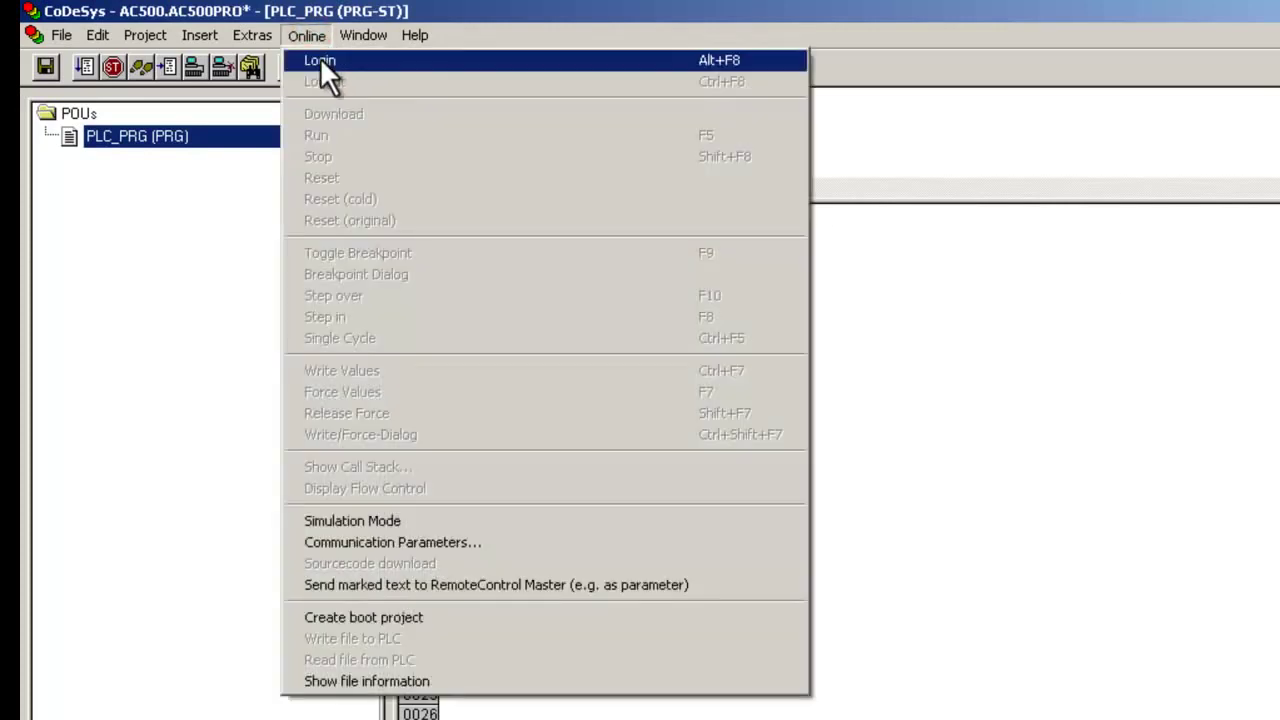
{"action": "left_click", "coordinate": [322, 62]}
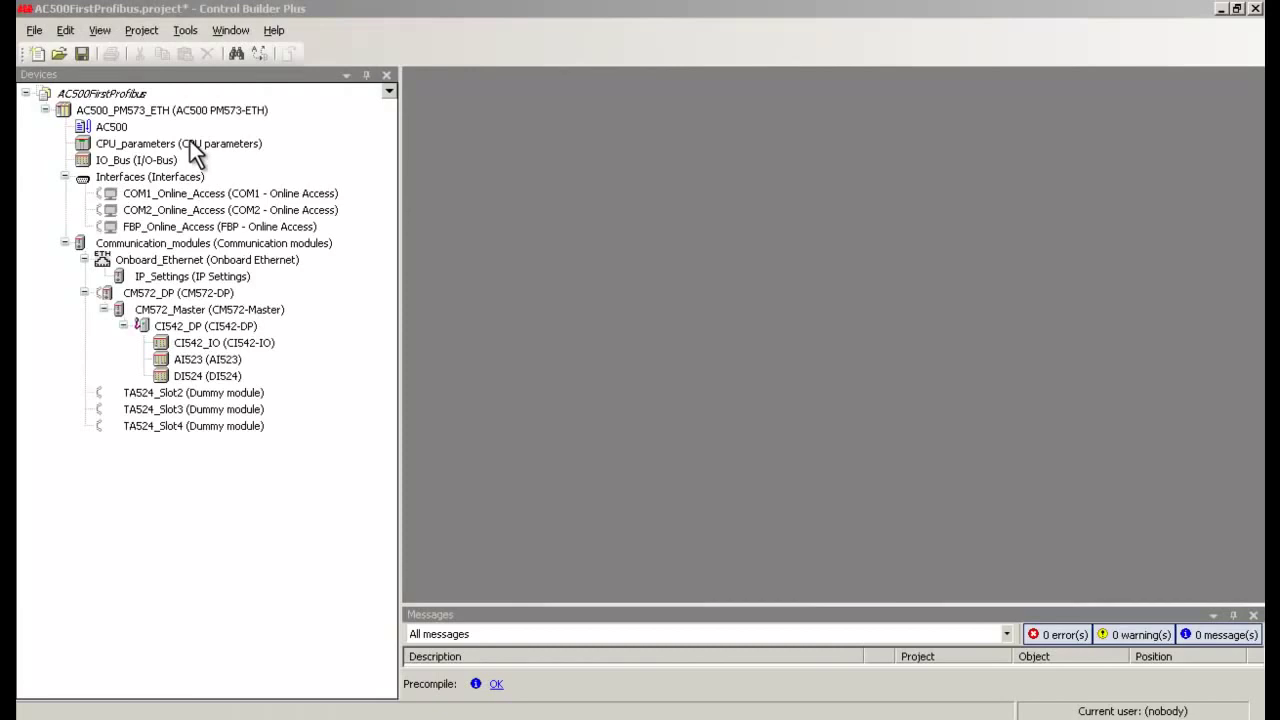
Step: Log in to the AC500_PM573_ETH controller
{"action": "left_click", "coordinate": [190, 111]}
{"action": "right_click", "coordinate": [186, 113]}
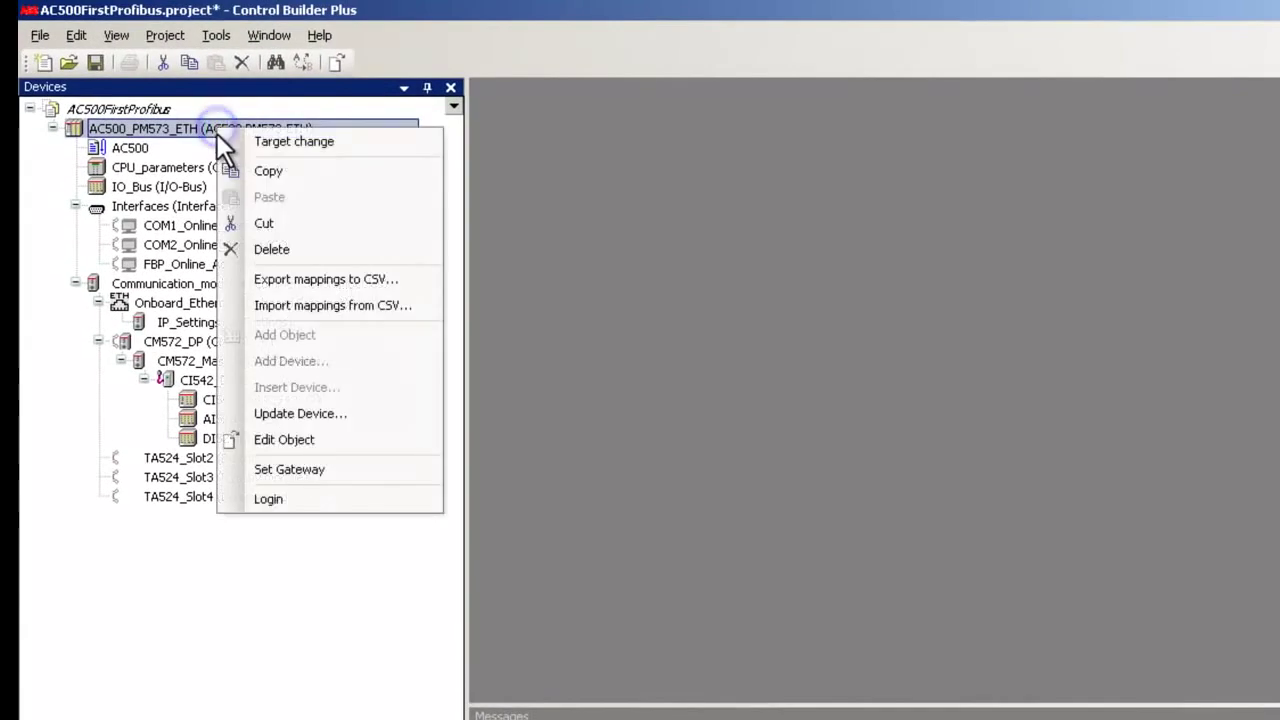
{"action": "left_click", "coordinate": [268, 499]}
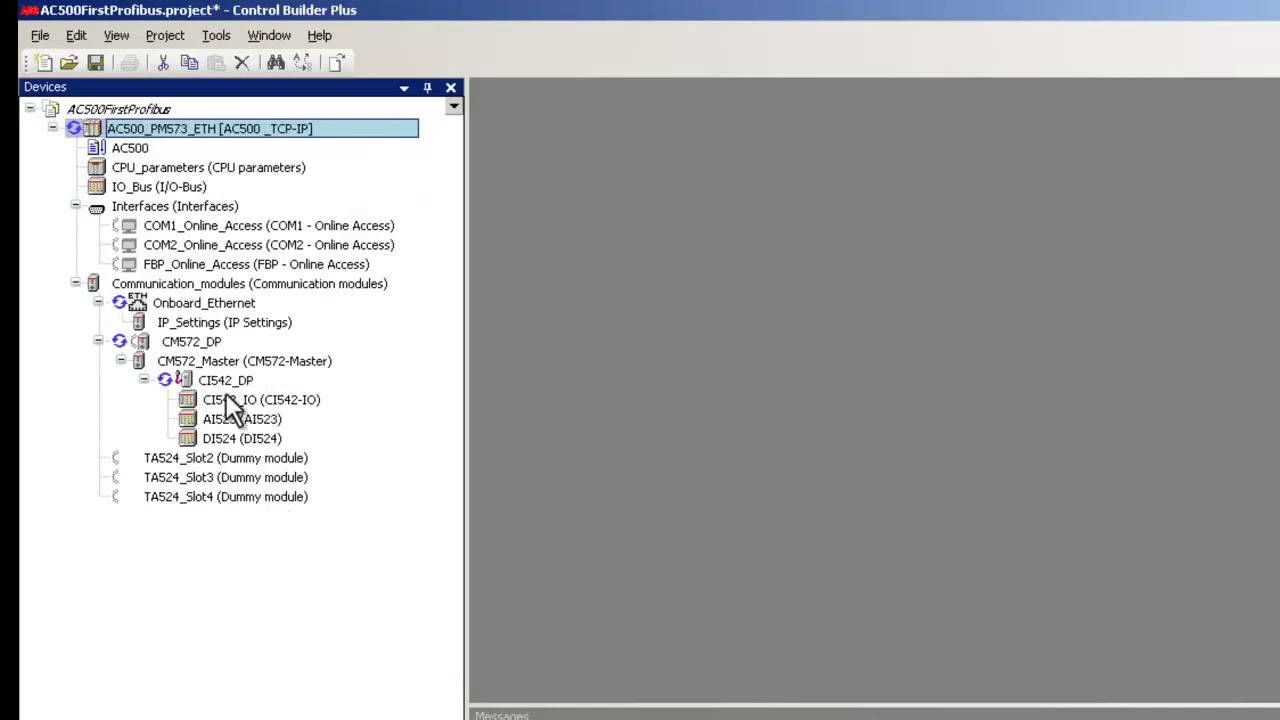
Step: View CM572_DP bus diagnosis in Operate state and station diagnosis showing station 2 active
{"action": "double_click", "coordinate": [202, 343]}
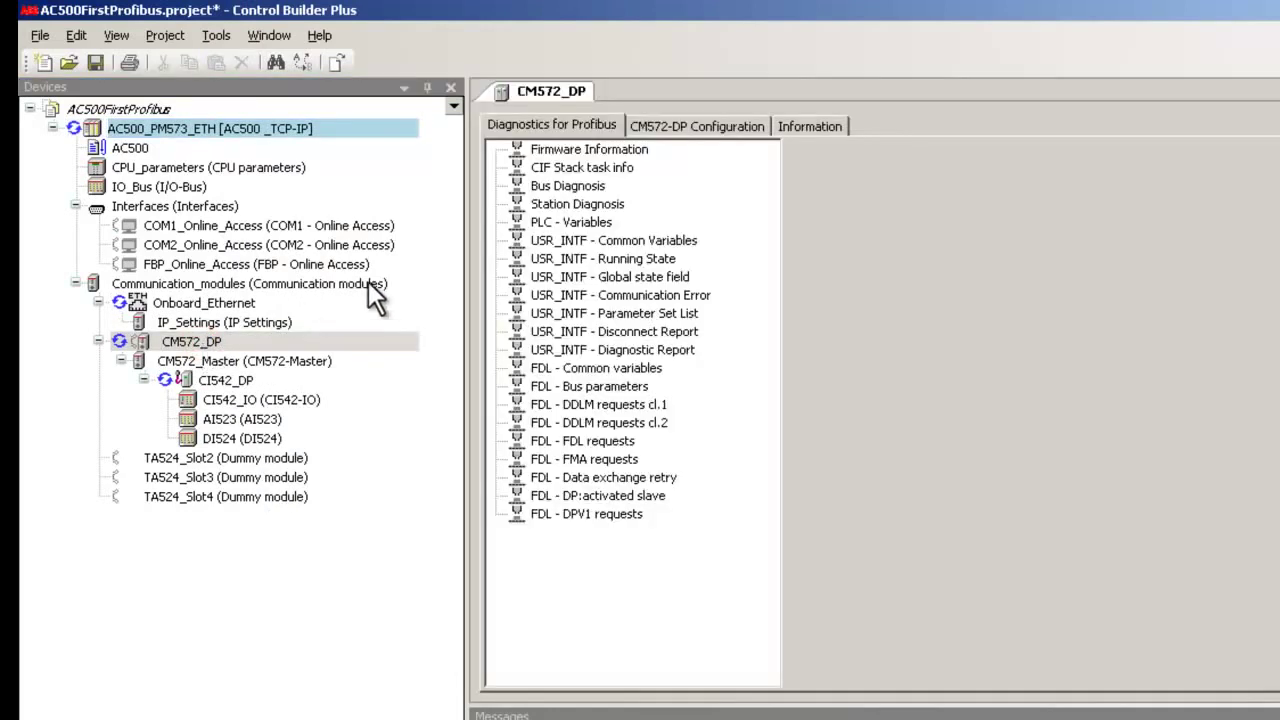
{"action": "left_click", "coordinate": [566, 185]}
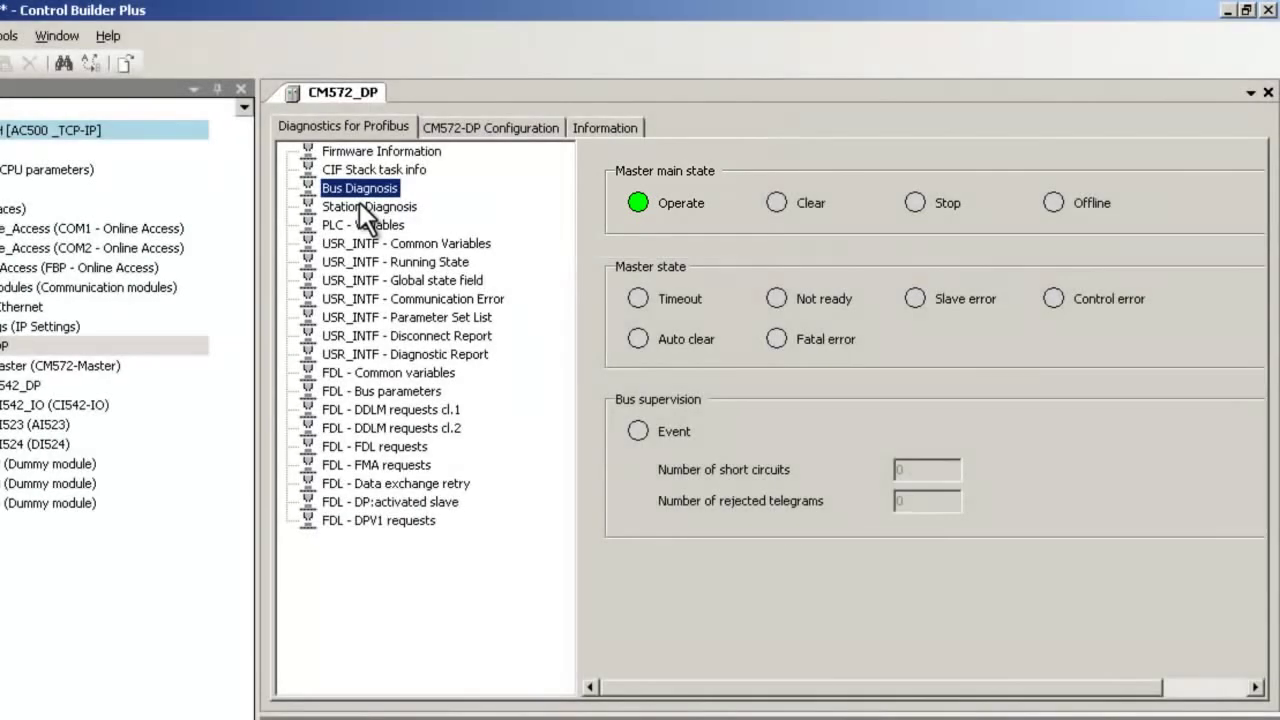
{"action": "left_click", "coordinate": [359, 206]}
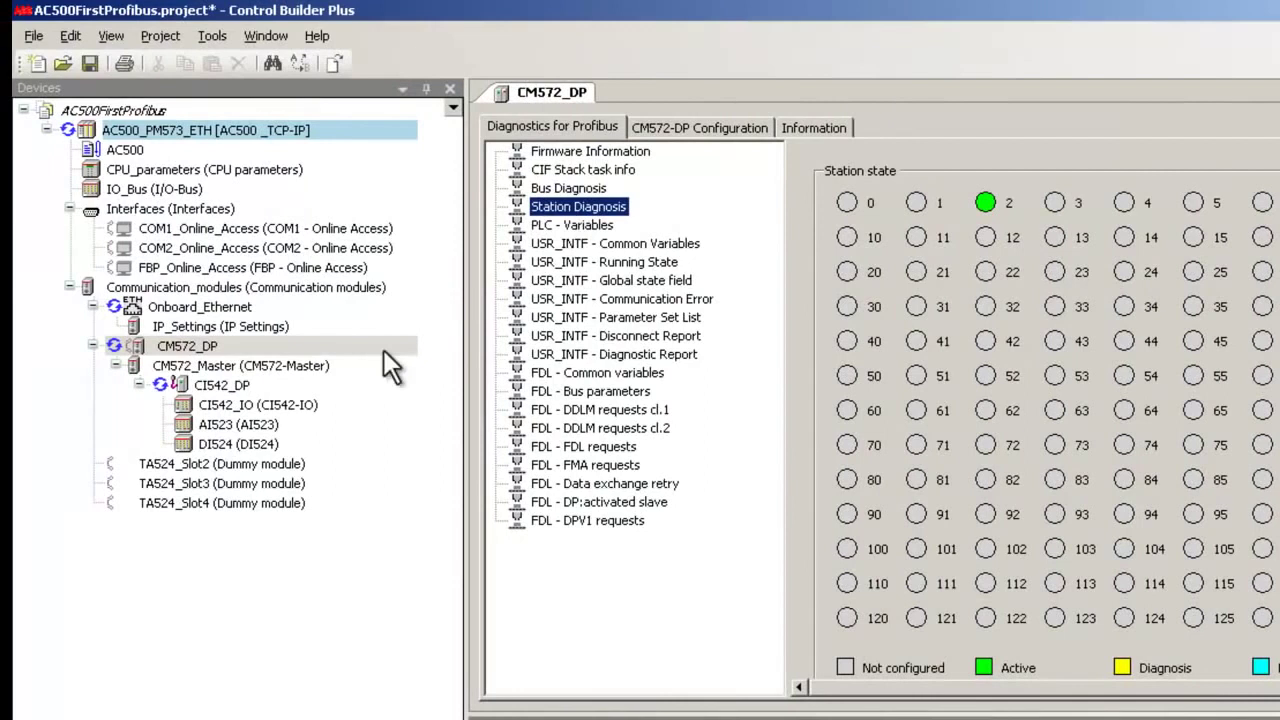
{"action": "left_click", "coordinate": [236, 387]}
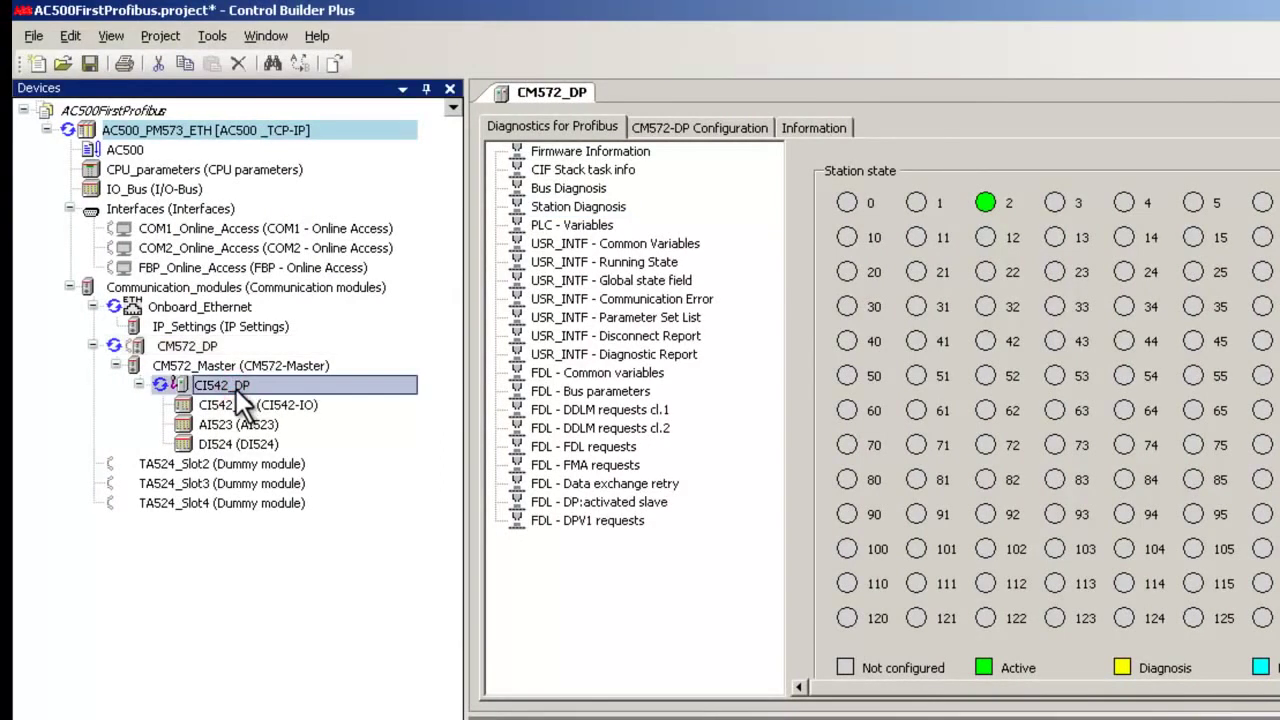
Step: Open CI542_DP's Slave diagnosis page and tick Enable Profibus Slave diagnosis
{"action": "double_click", "coordinate": [236, 389]}
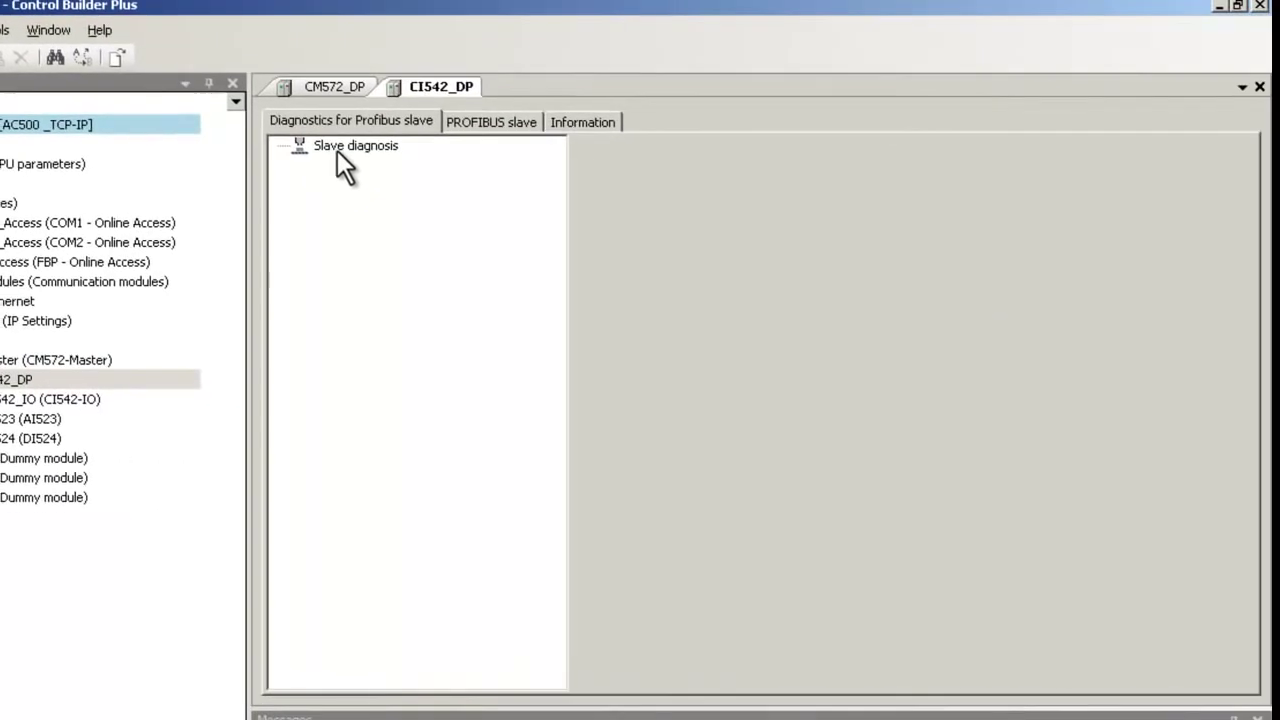
{"action": "left_click", "coordinate": [554, 151]}
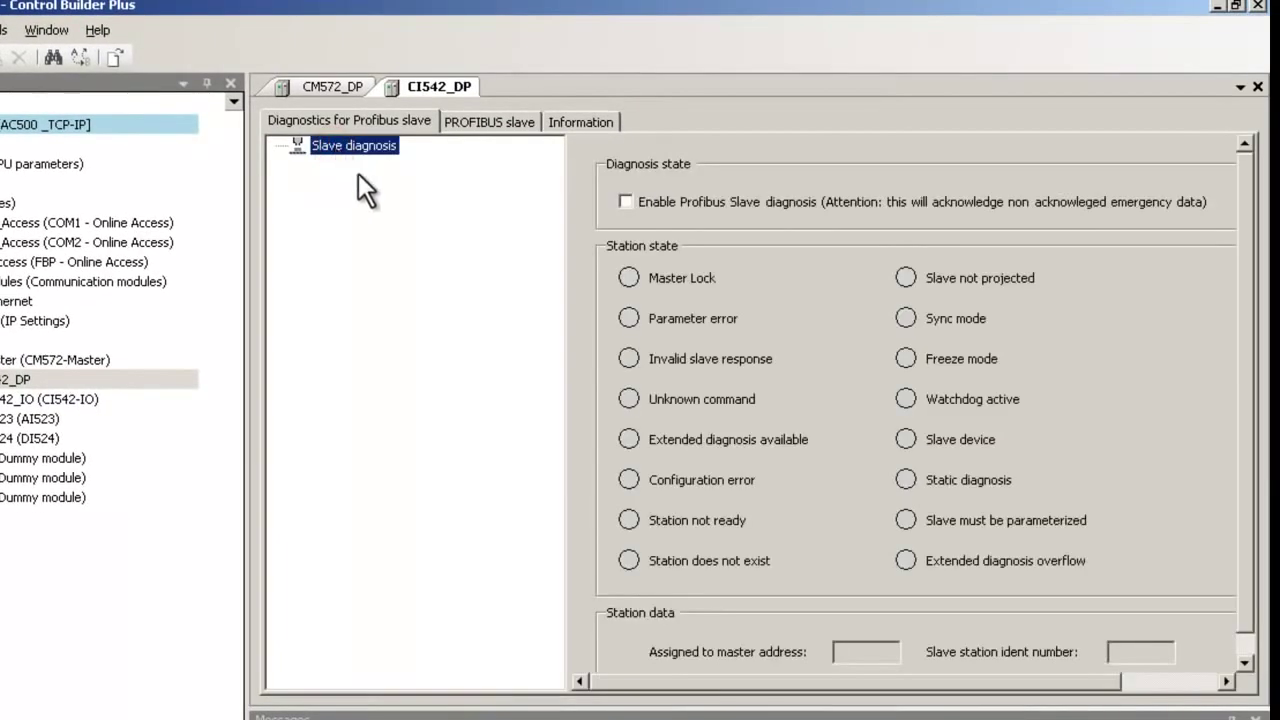
{"action": "left_click", "coordinate": [626, 201]}
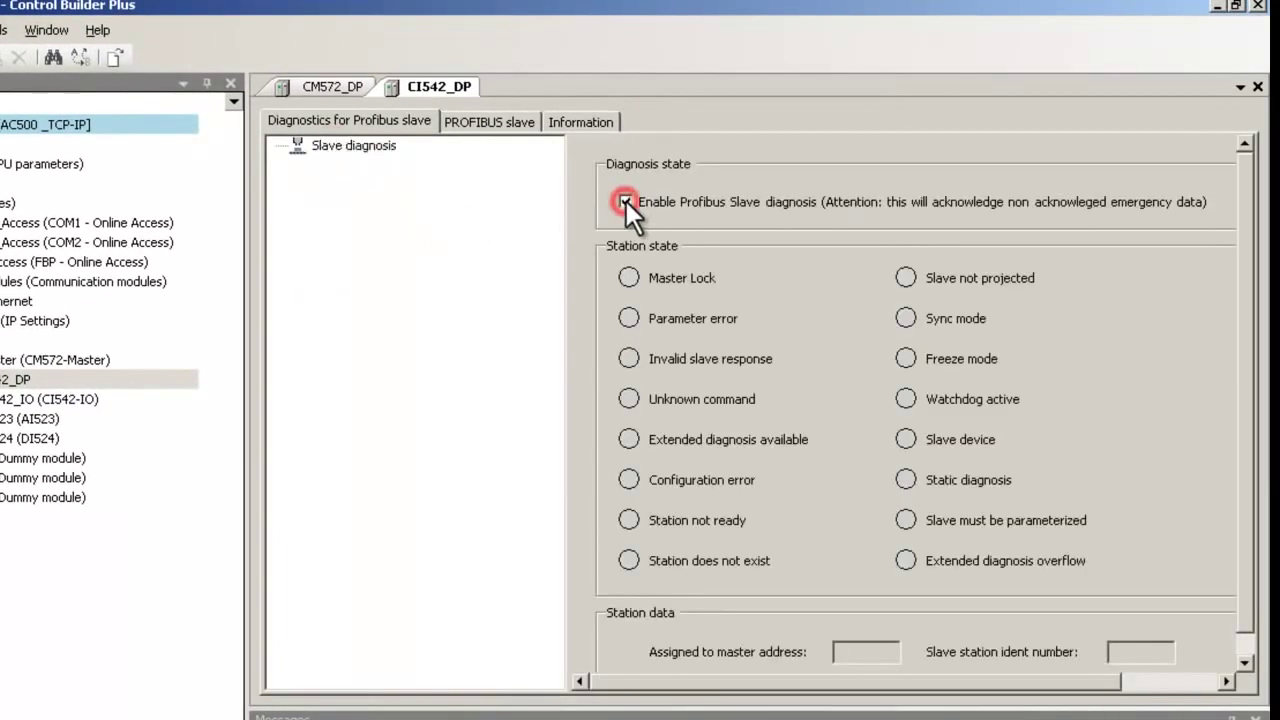